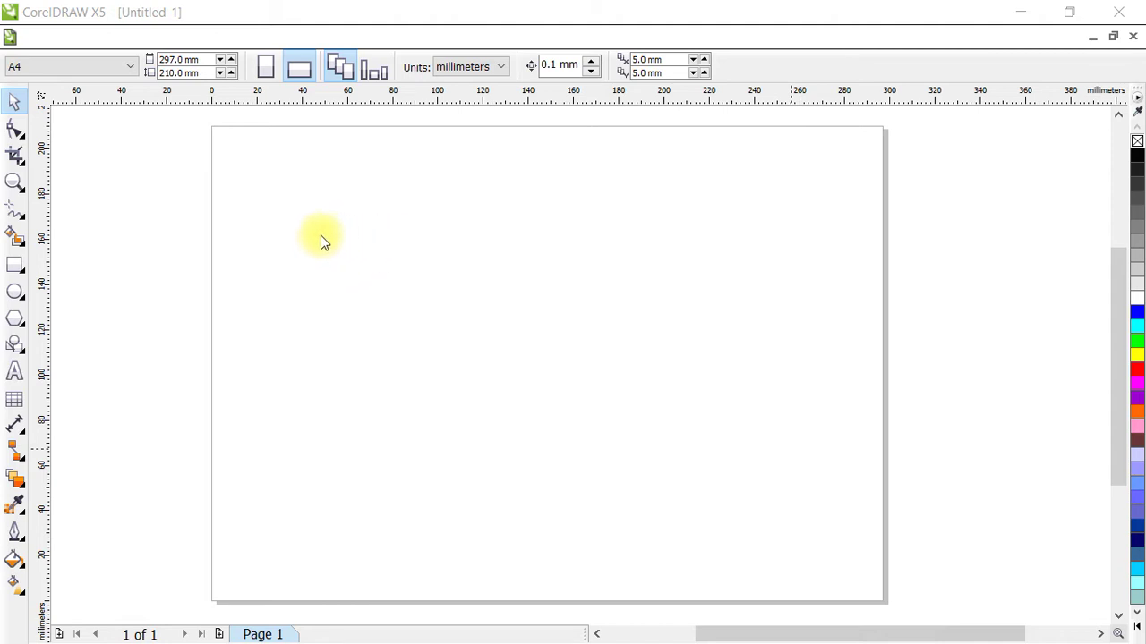
Draw a strip about 135 mm wide and 16 mm high near the page's upper left, plus a left-aligned copy about 108 mm wide.
click(16, 270)
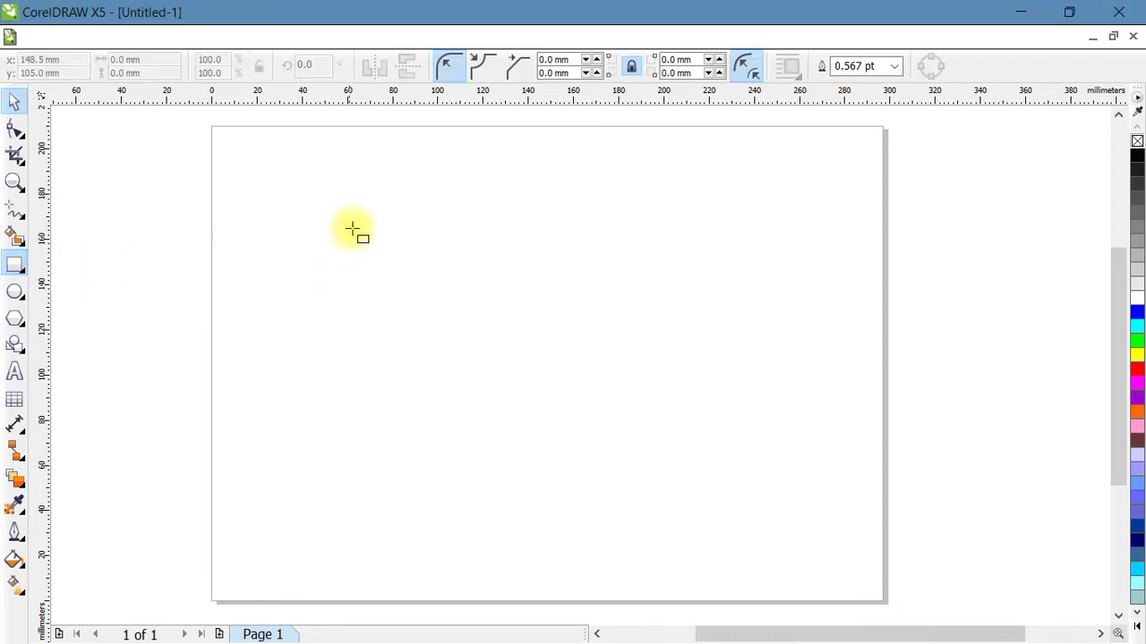
drag(328, 210, 612, 246)
click(14, 101)
mouse_move(482, 227)
mouse_down()
mouse_move(466, 225)
mouse_move(469, 208)
mouse_up()
drag(607, 212, 568, 225)
click(531, 282)
click(494, 221)
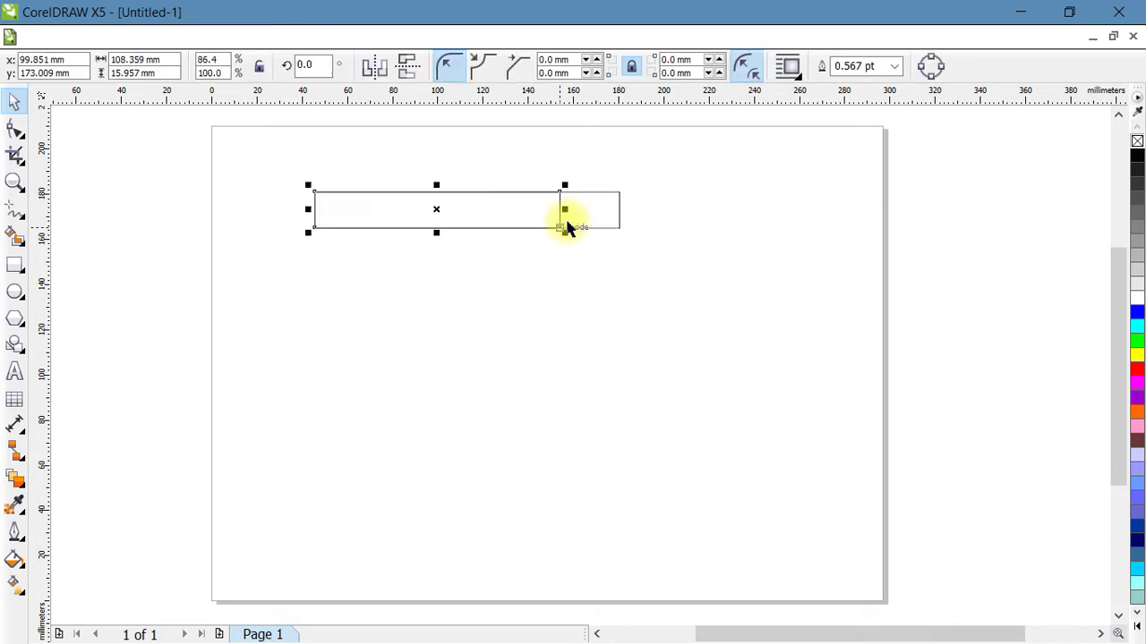
Place a spare copy of the narrower strip across the page's left edge and skew the original so its right end drops about 20 mm.
drag(461, 208, 135, 222)
click(450, 212)
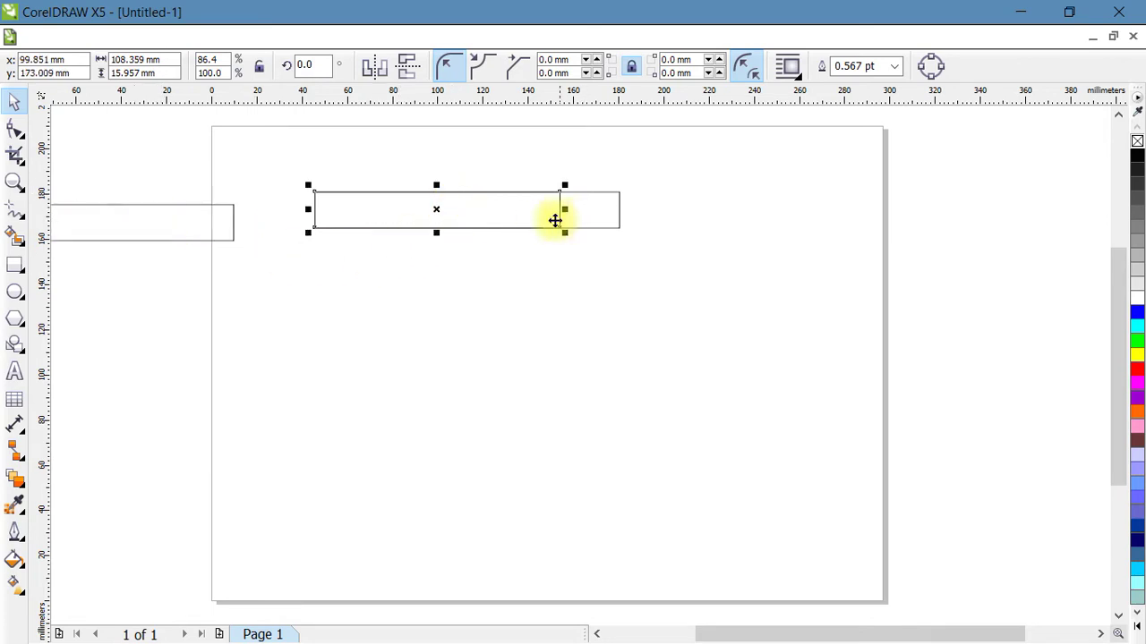
click(479, 220)
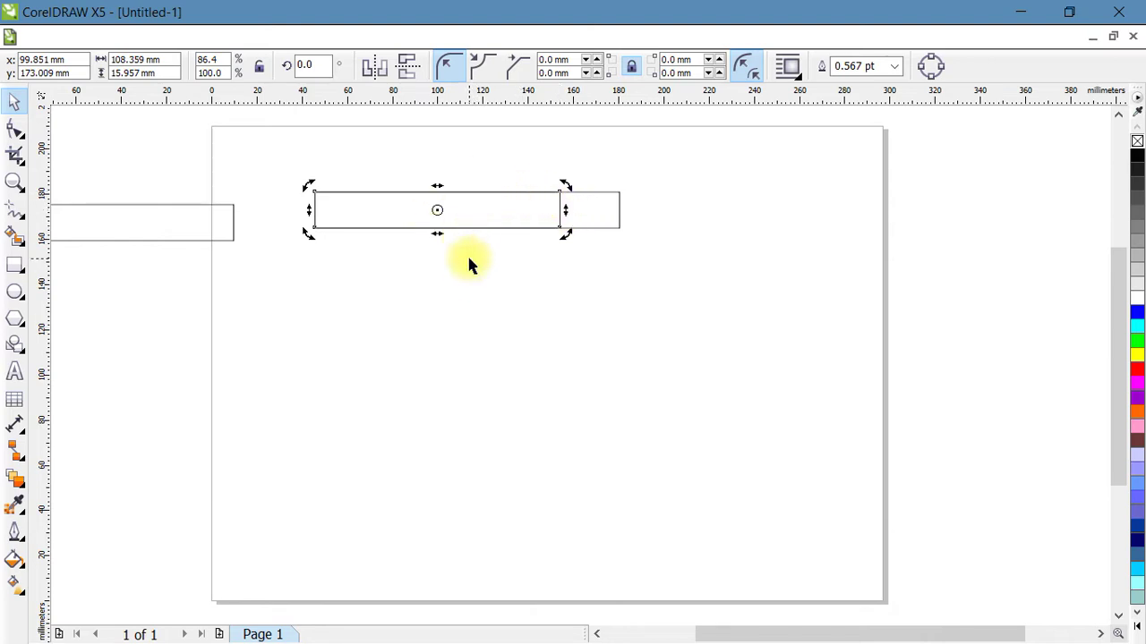
drag(564, 209, 567, 260)
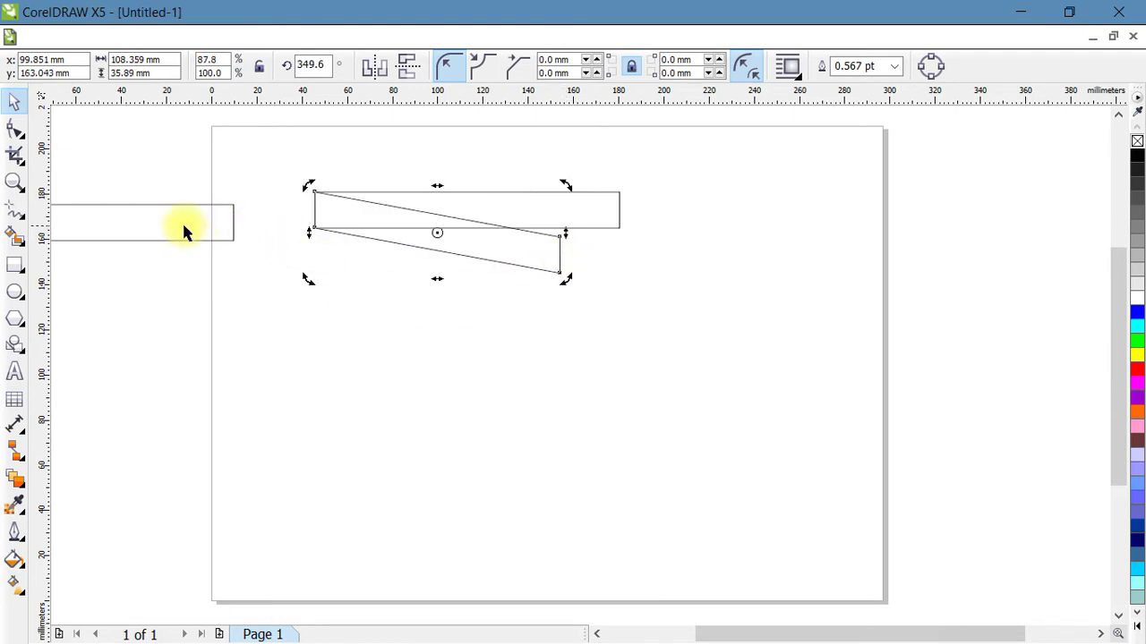
Move the spare strip below the long one, snapping its upper right corner to the lower end of the skewed strip.
drag(200, 224, 400, 332)
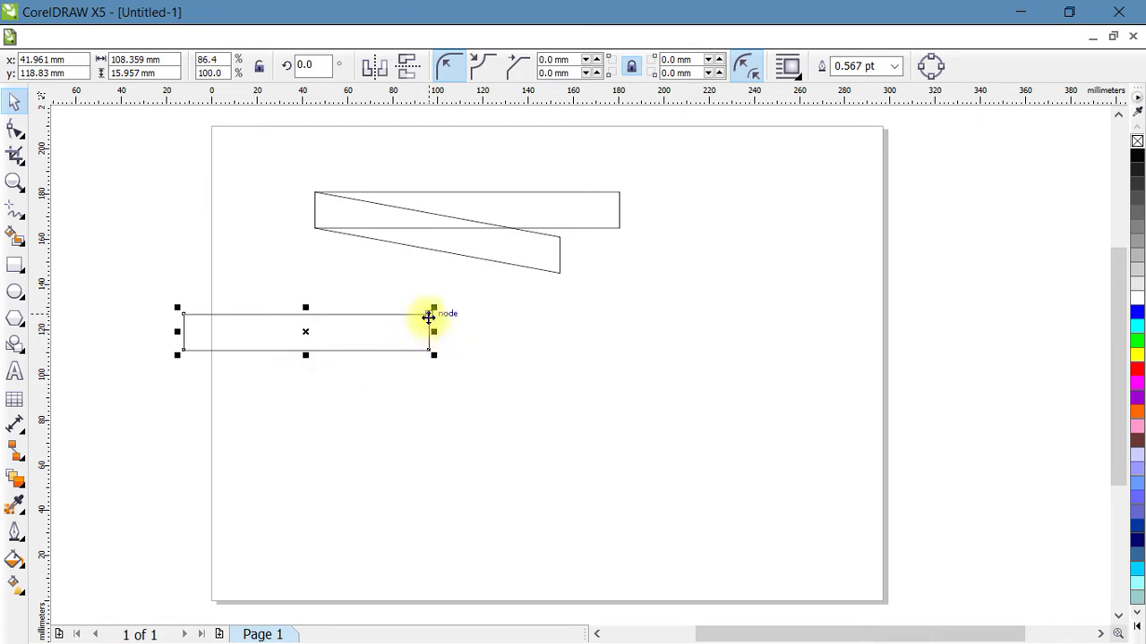
drag(429, 318, 555, 243)
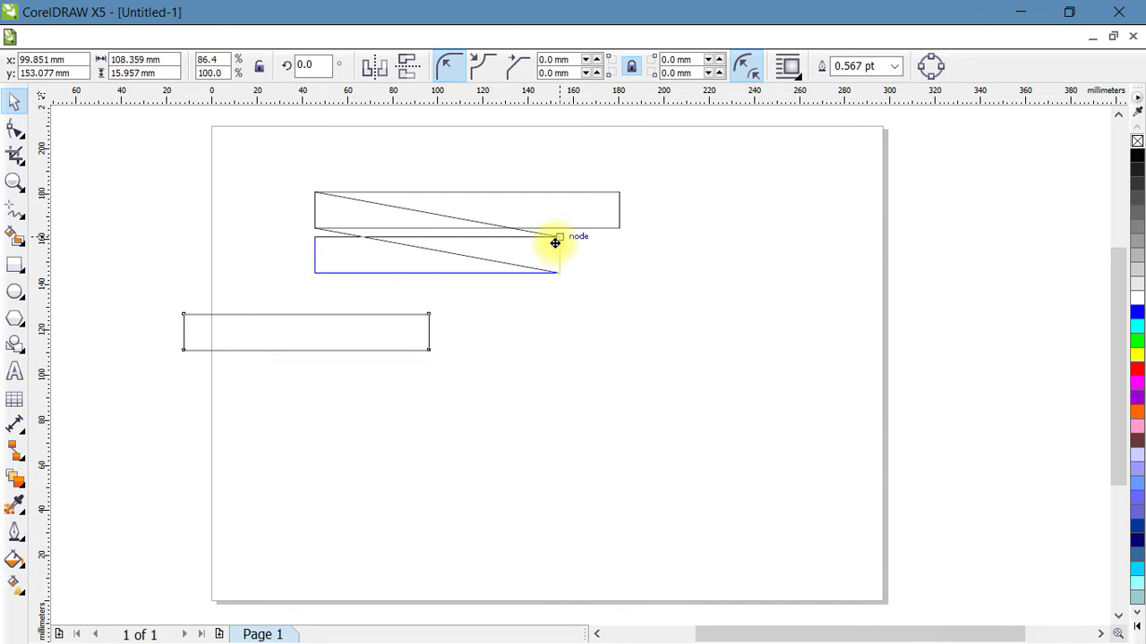
drag(555, 242, 555, 243)
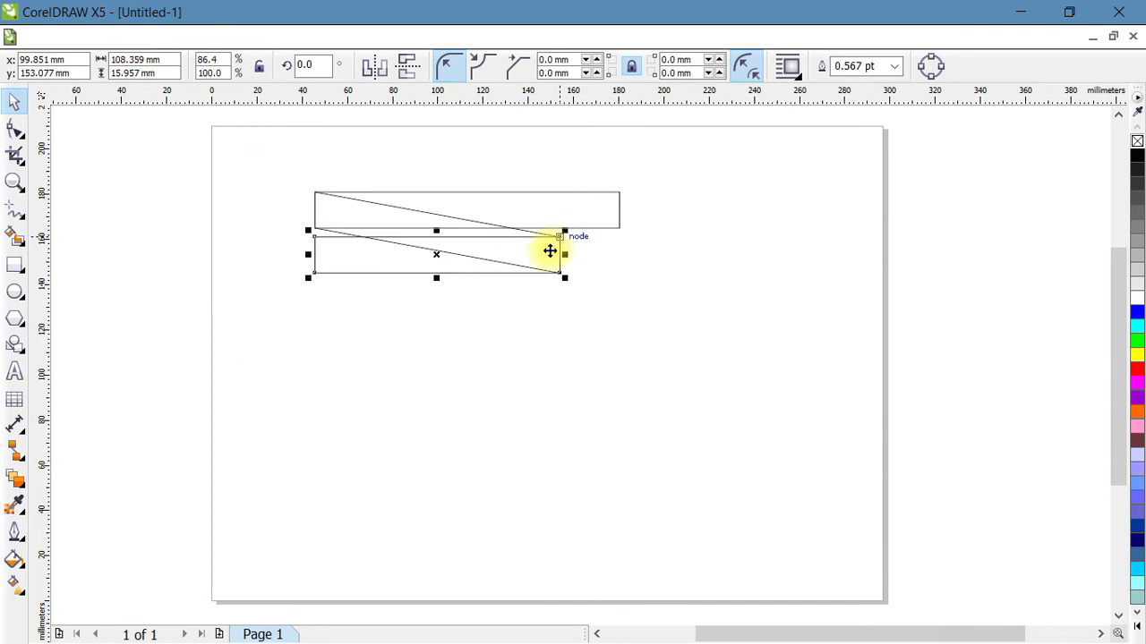
Duplicate the skewed strip and the horizontal strip below it downward three times, joining each pair to the previous one.
click(492, 325)
drag(395, 252, 573, 332)
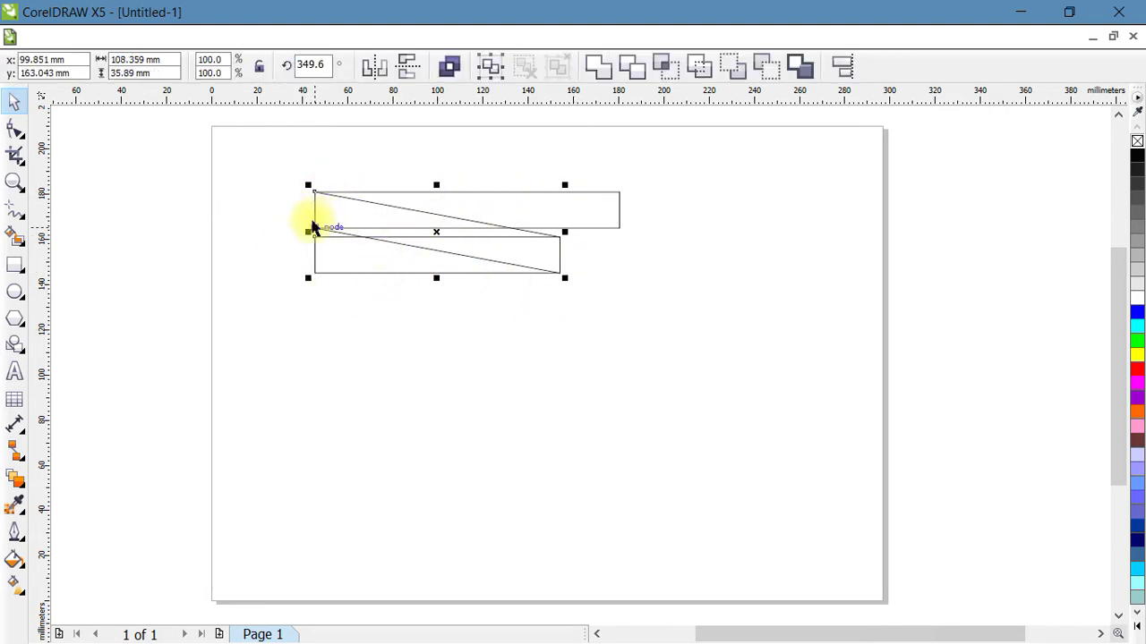
drag(312, 189, 590, 383)
drag(312, 191, 317, 287)
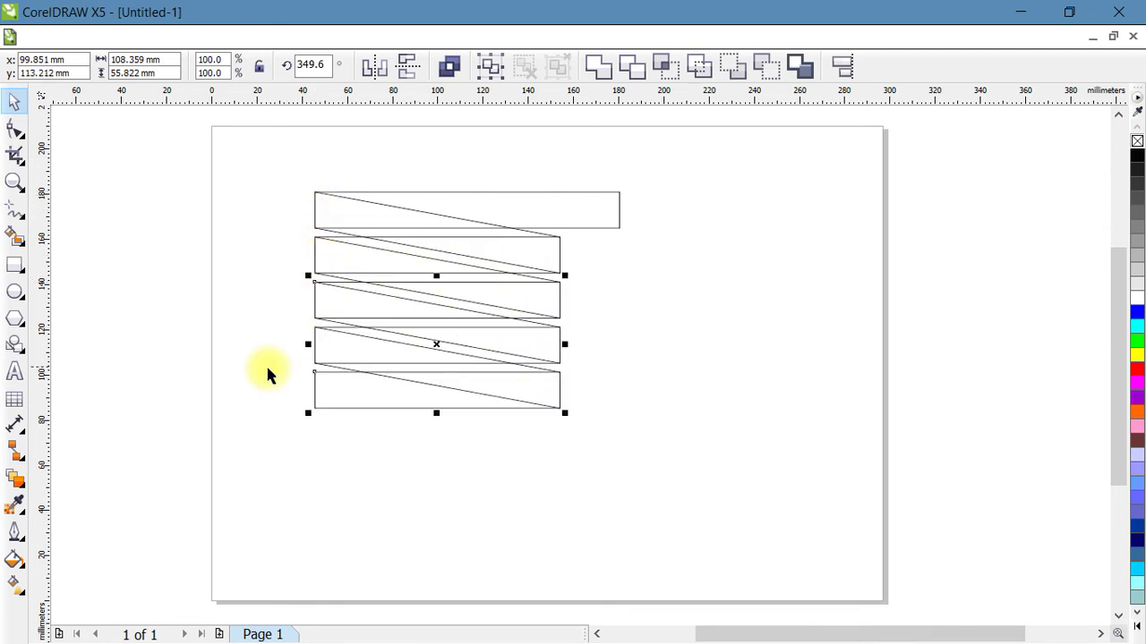
Stretch the bottom strip's left end outward by about 25 mm.
click(258, 367)
click(358, 408)
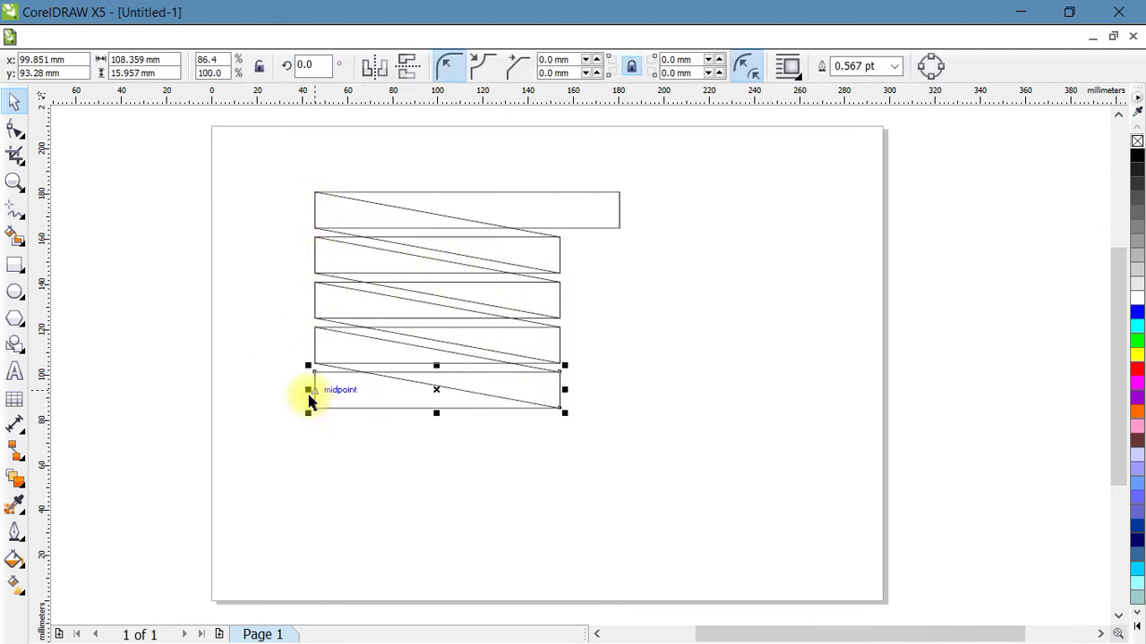
drag(308, 390, 254, 391)
click(356, 432)
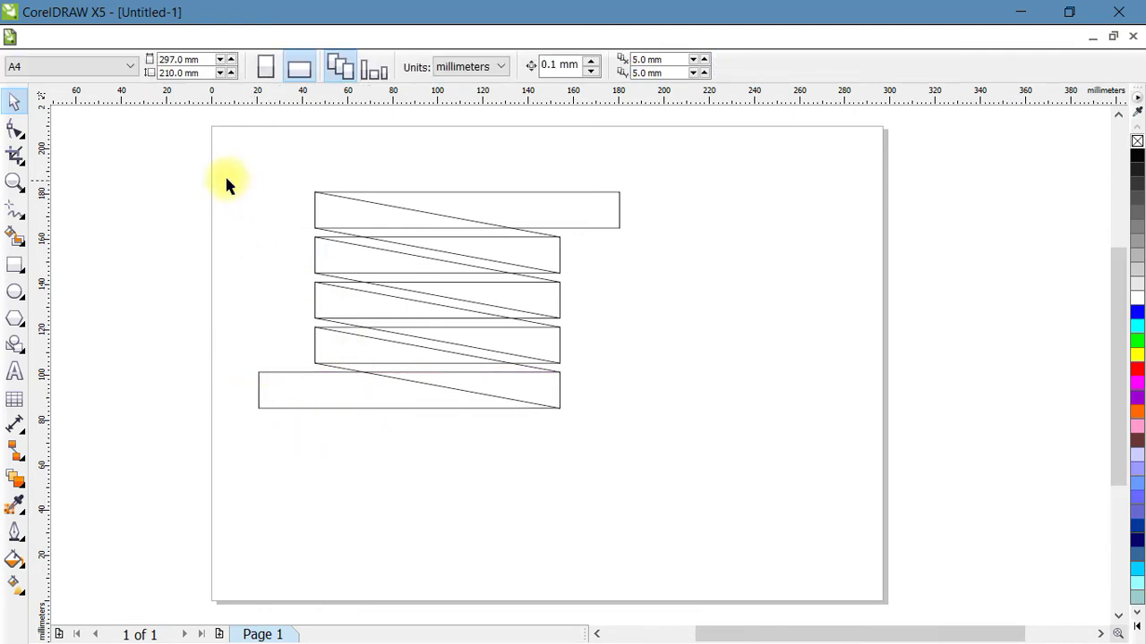
Fill all the ribbon strips with red.
drag(224, 174, 697, 419)
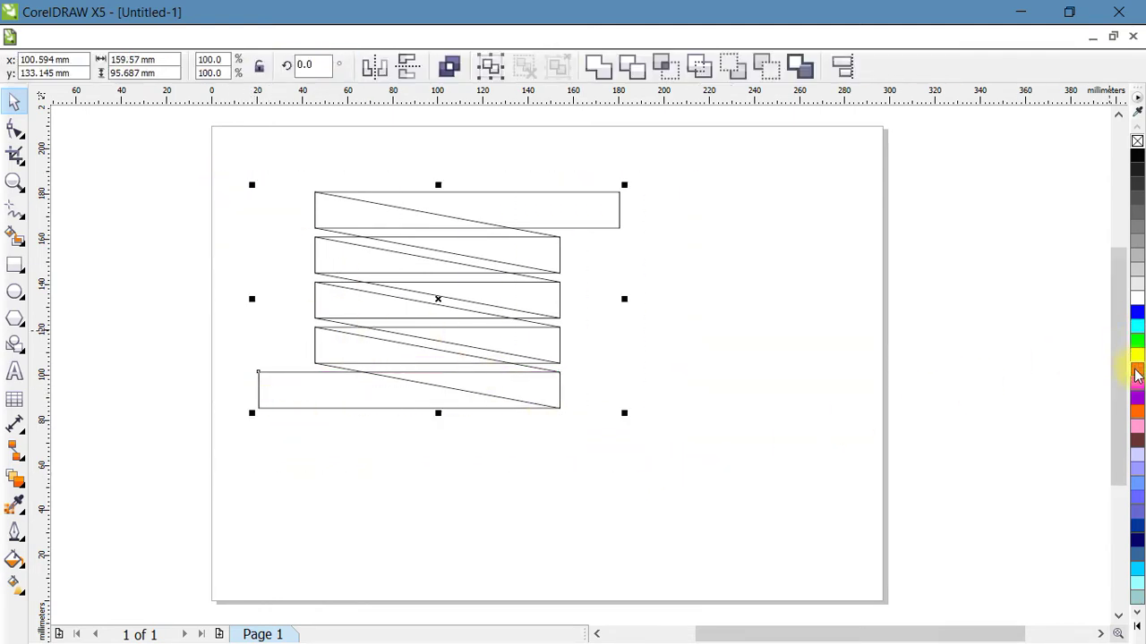
click(1137, 369)
click(674, 330)
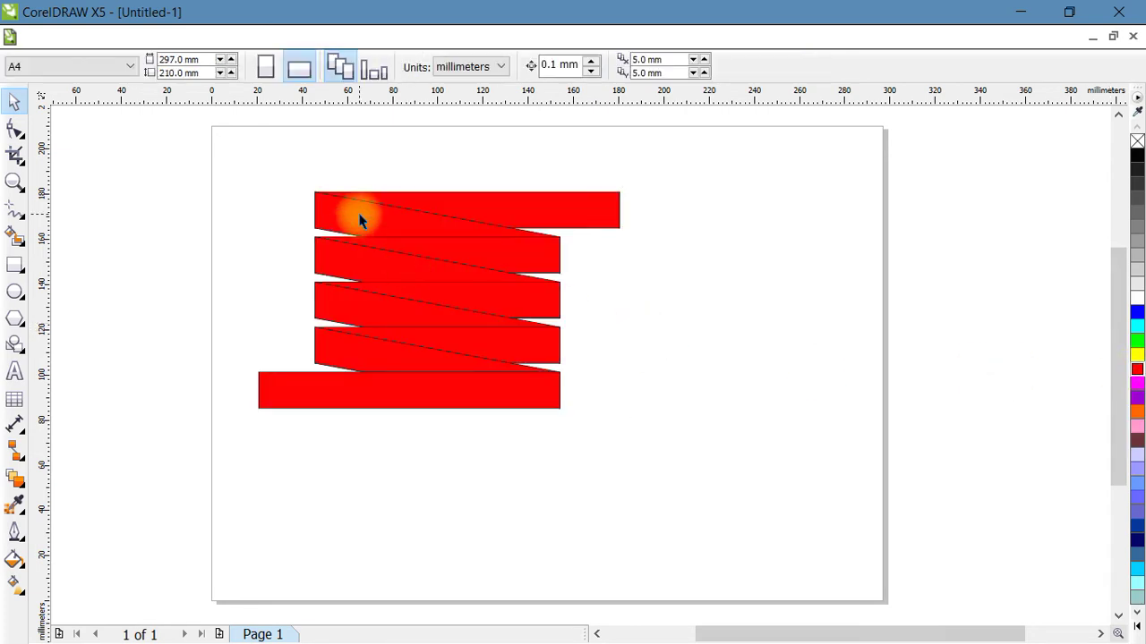
Fill the four diagonal strips with black and send them behind the horizontal strips.
click(361, 221)
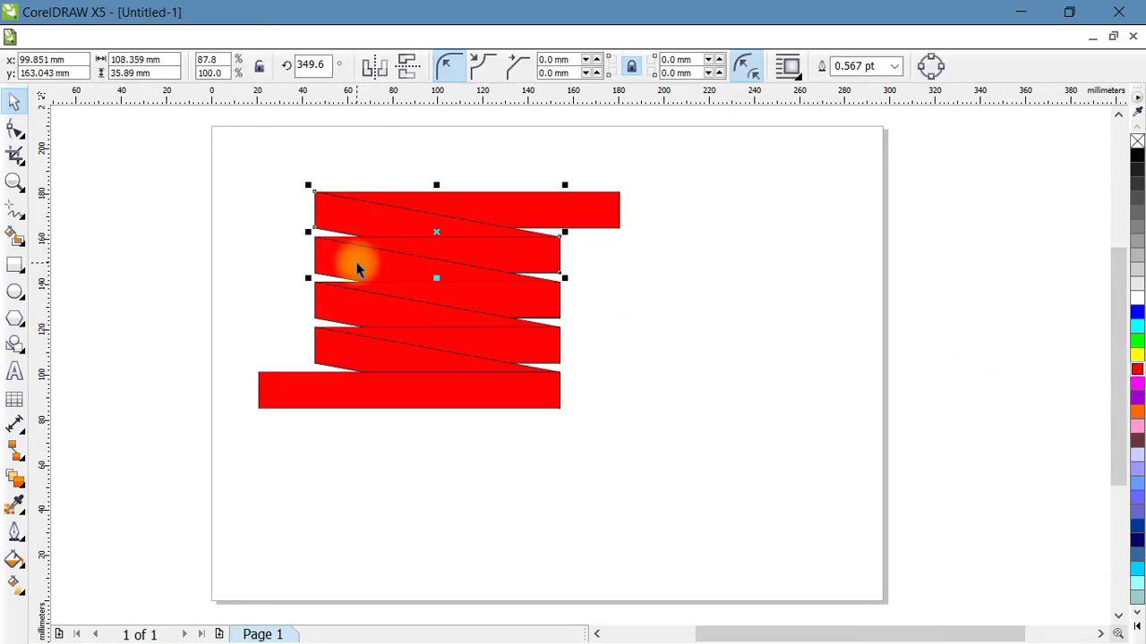
shift+click(350, 293)
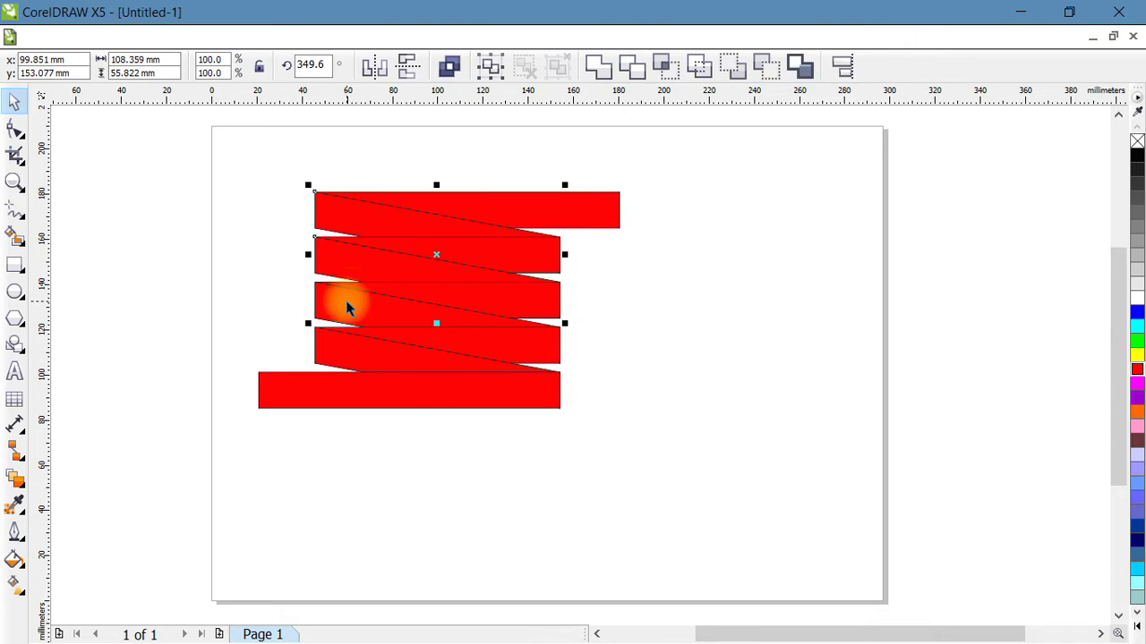
shift+click(346, 353)
shift+click(344, 376)
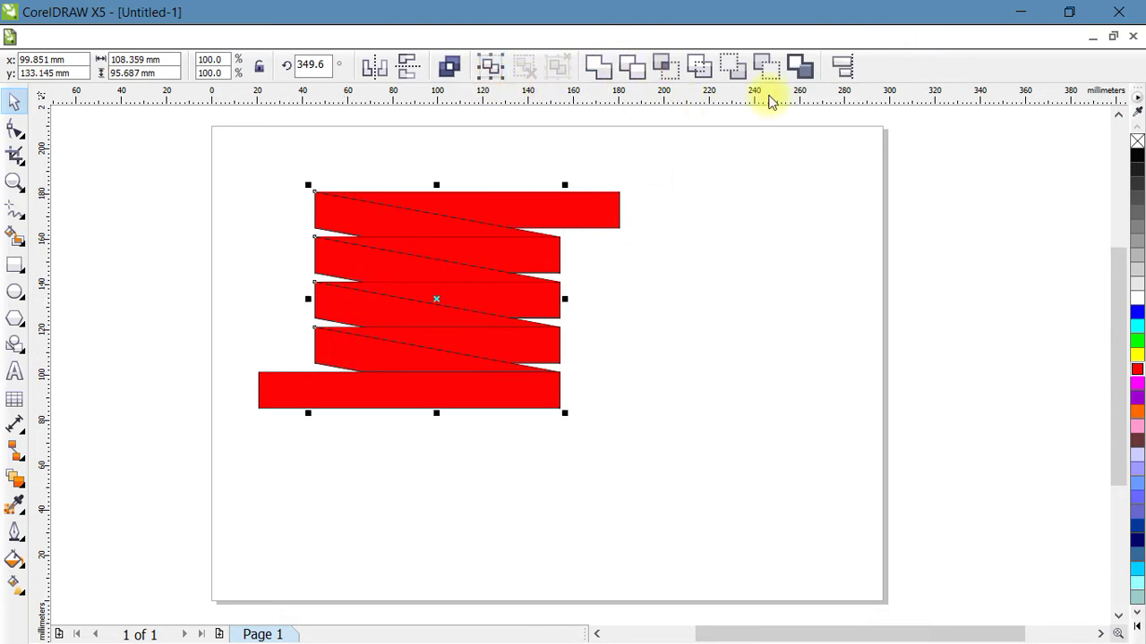
click(1136, 157)
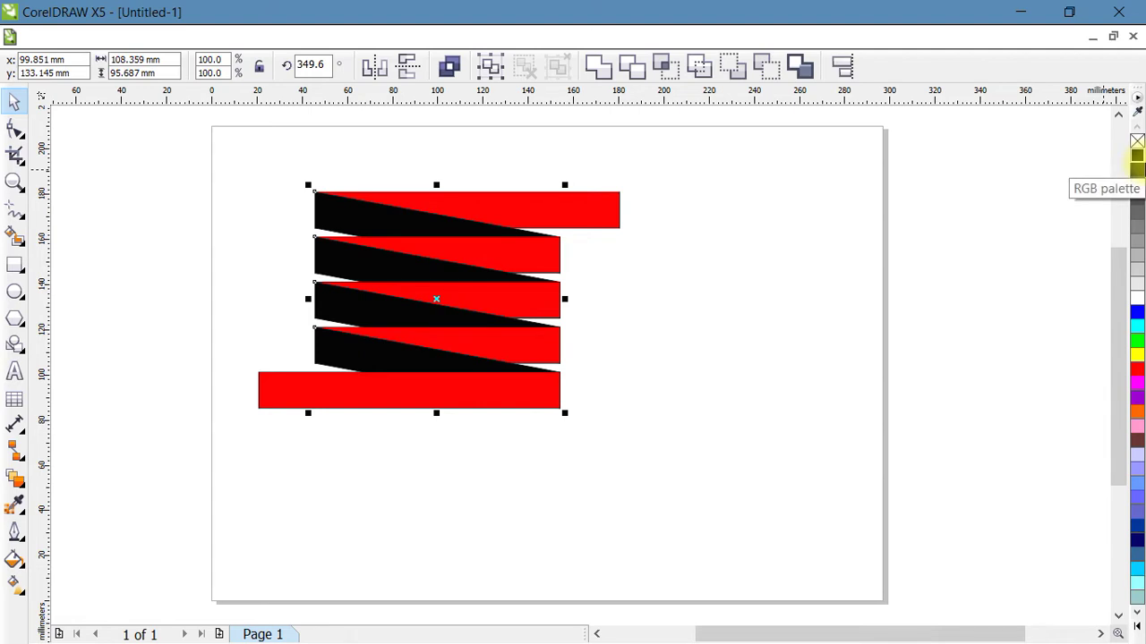
key(shift+Page_Down)
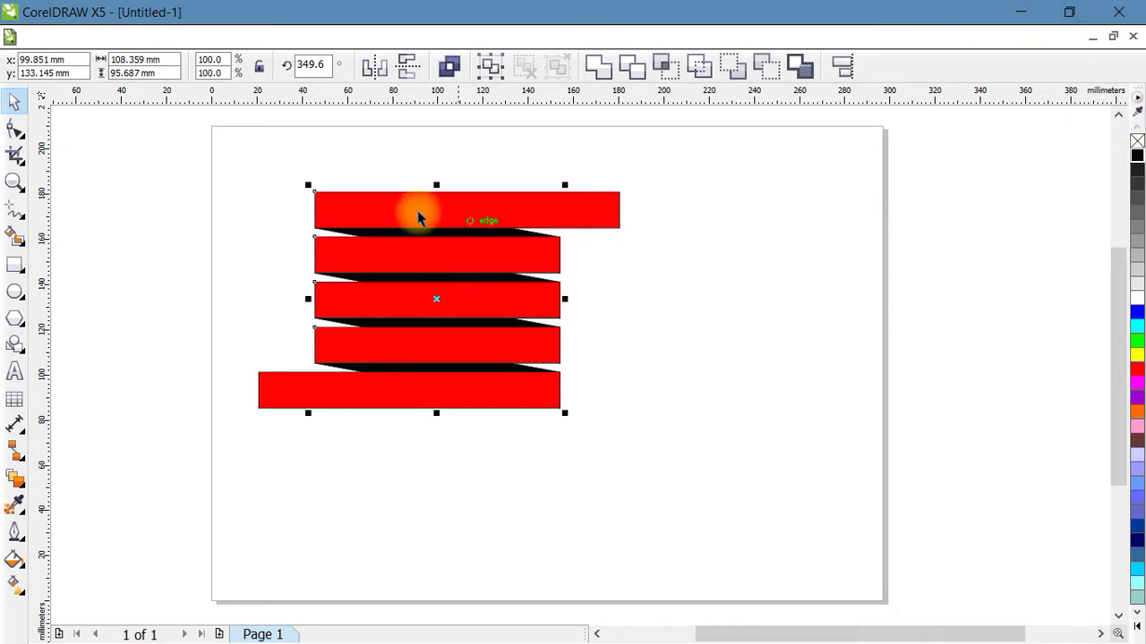
click(678, 261)
click(615, 216)
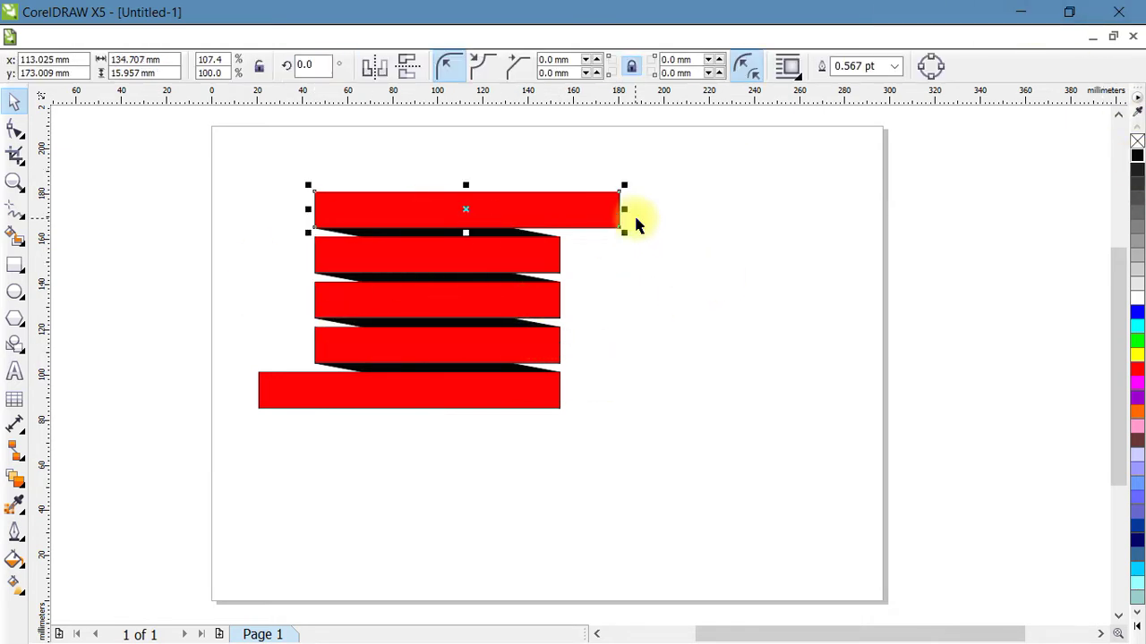
drag(628, 214, 632, 208)
scroll(640, 199, up, 2)
scroll(636, 195, up, 1)
scroll(632, 247, down, 1)
scroll(626, 249, down, 1)
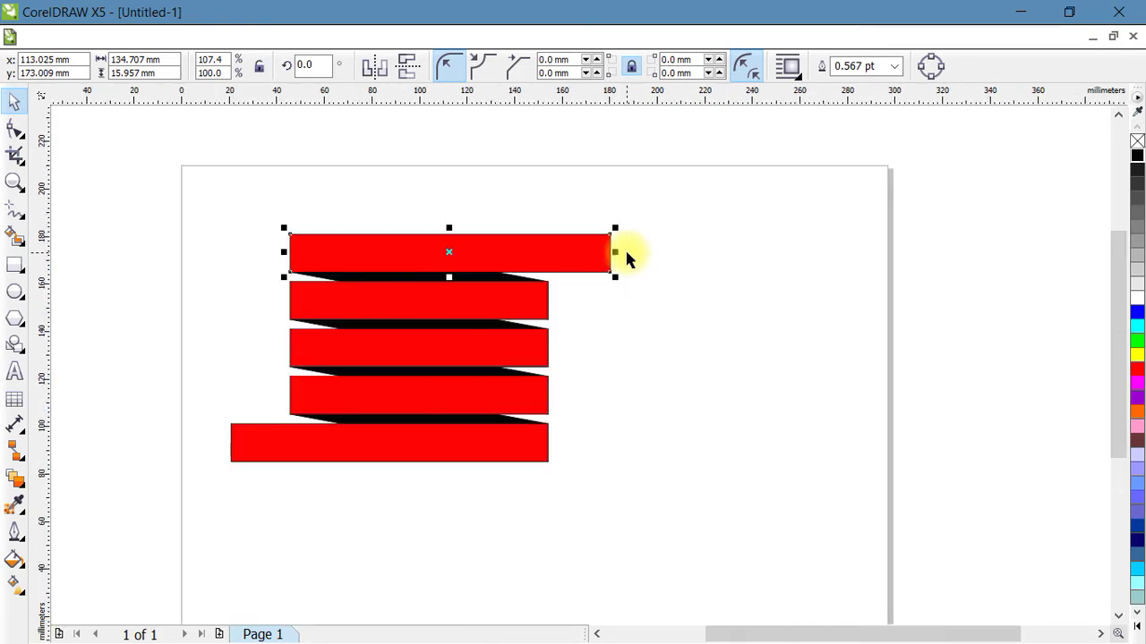
Draw a test rectangle about 81 × 57 mm beside the ribbon, try reshaping its corners with the Shape tool, and undo the rounding.
click(15, 266)
drag(659, 304, 852, 439)
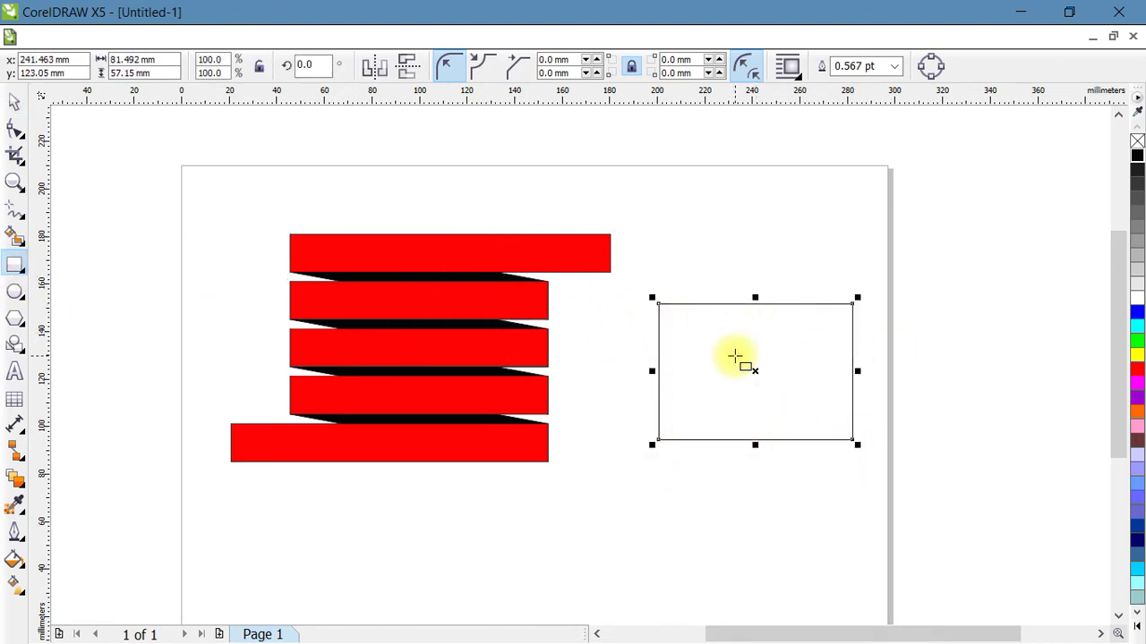
click(14, 130)
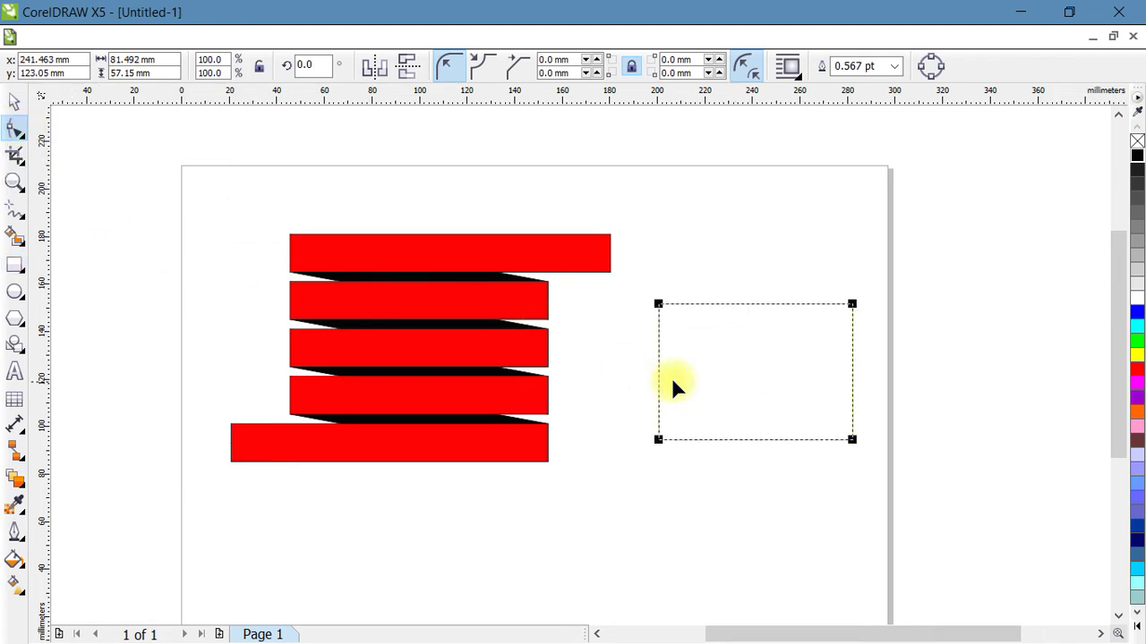
drag(658, 307, 634, 318)
click(660, 438)
drag(659, 306, 716, 329)
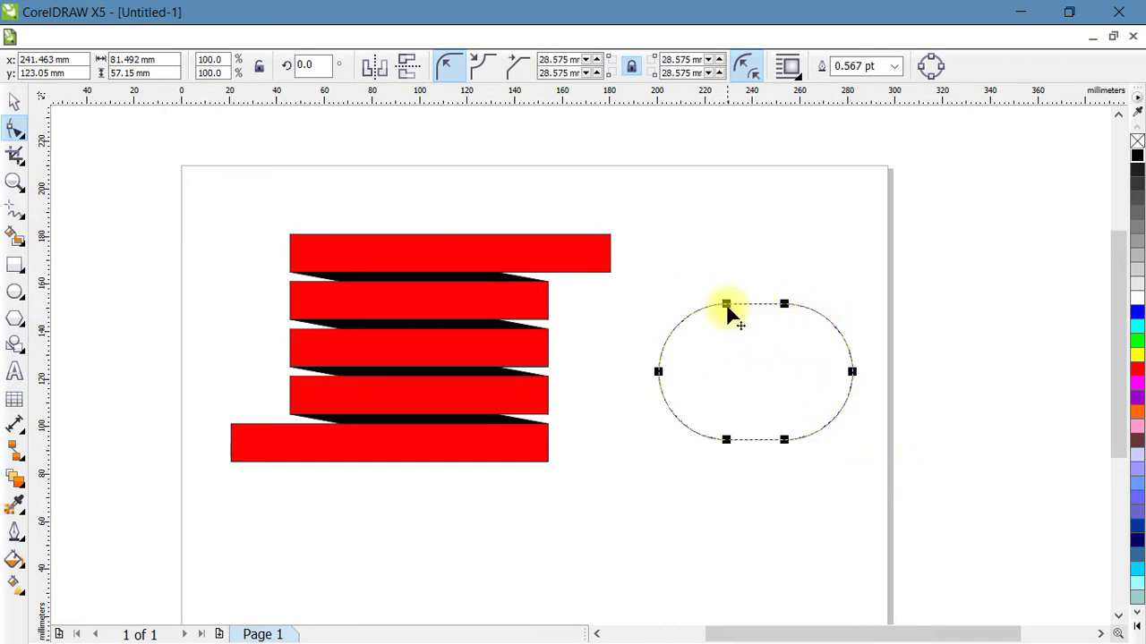
key(ctrl+z)
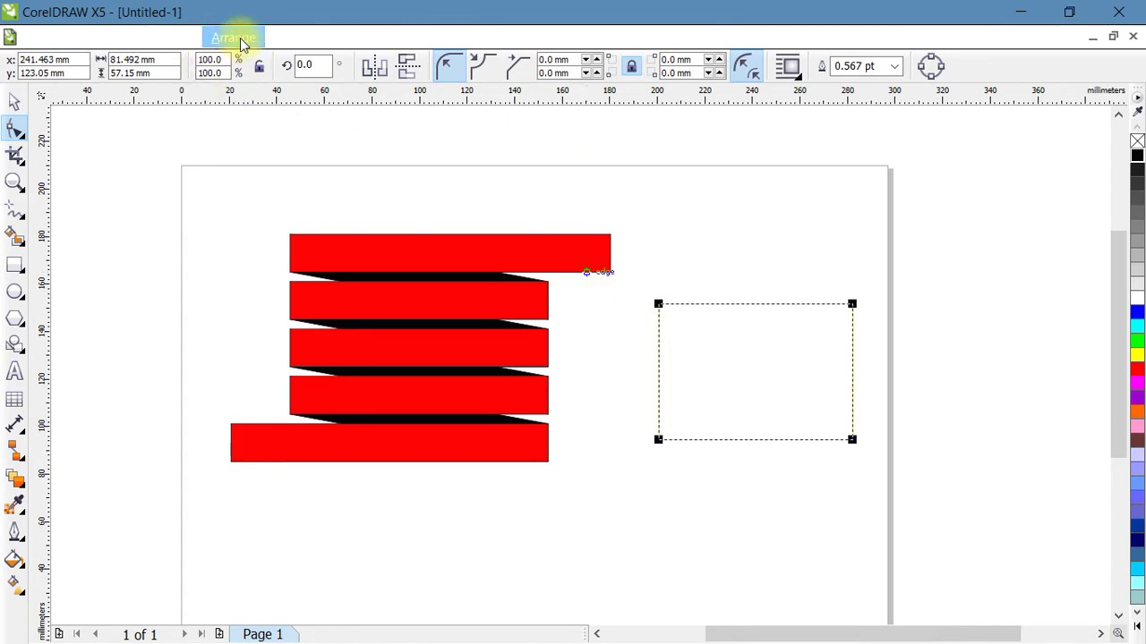
Convert the test rectangle to curves and move its two left corner nodes independently.
click(237, 38)
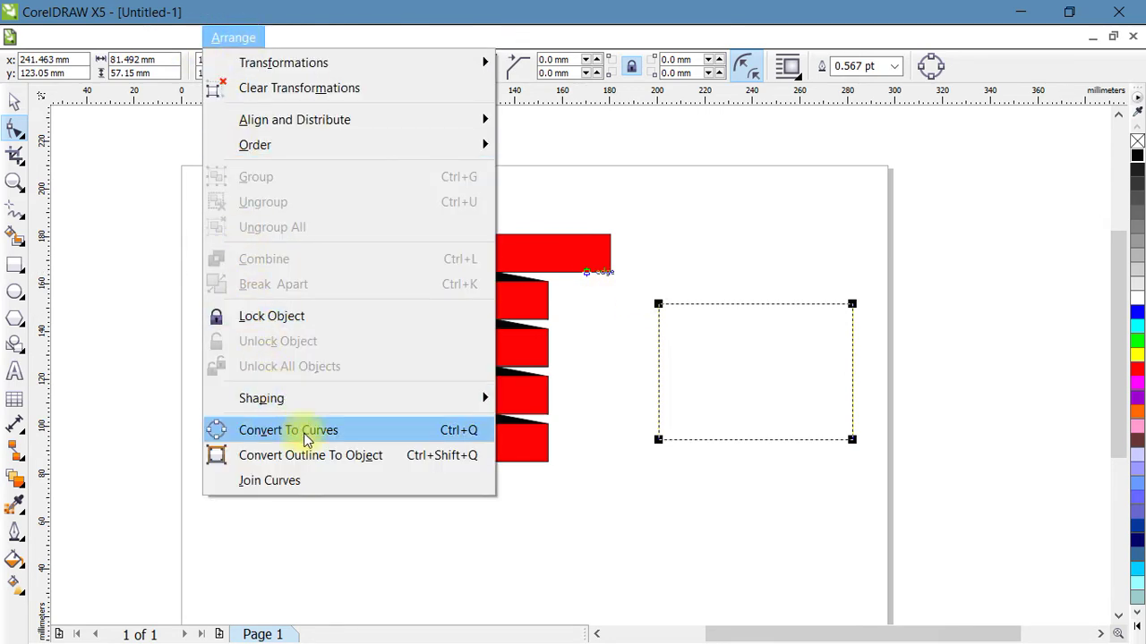
click(463, 433)
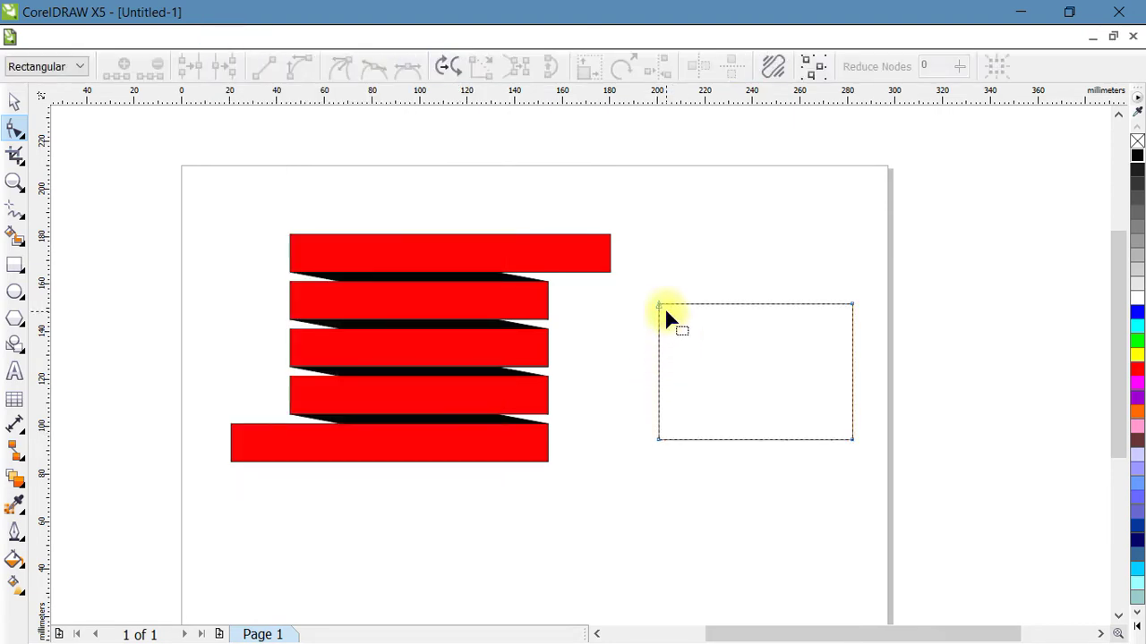
drag(658, 306, 601, 315)
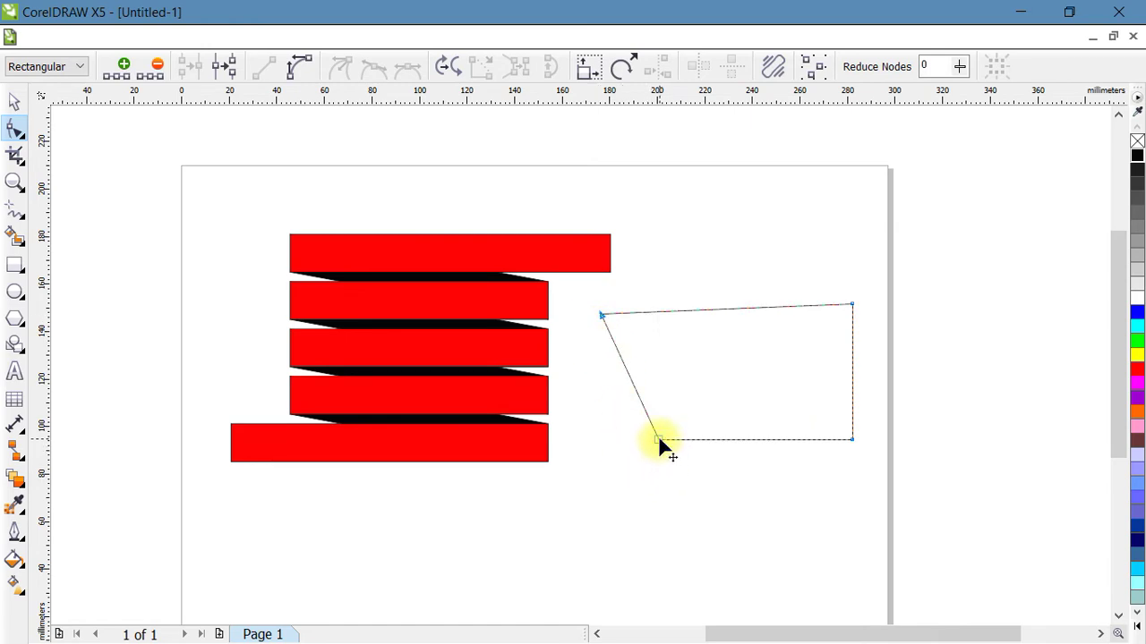
drag(659, 439, 721, 458)
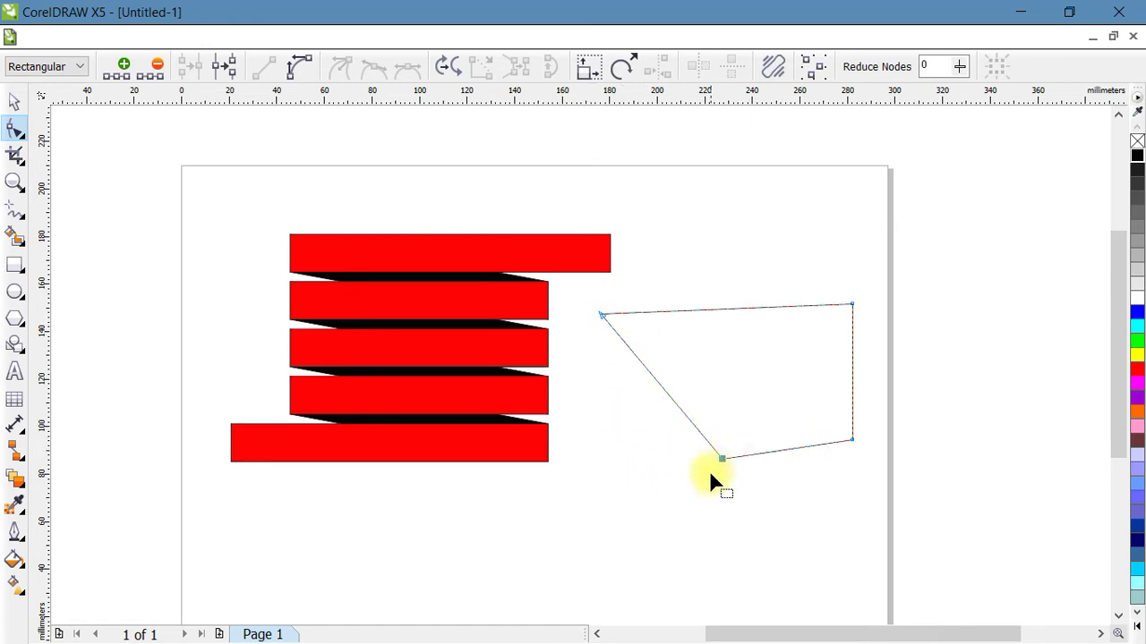
Add nodes to the test shape's upper and left edges to bend them, and delete the shape.
double_click(738, 306)
drag(738, 306, 624, 416)
double_click(670, 397)
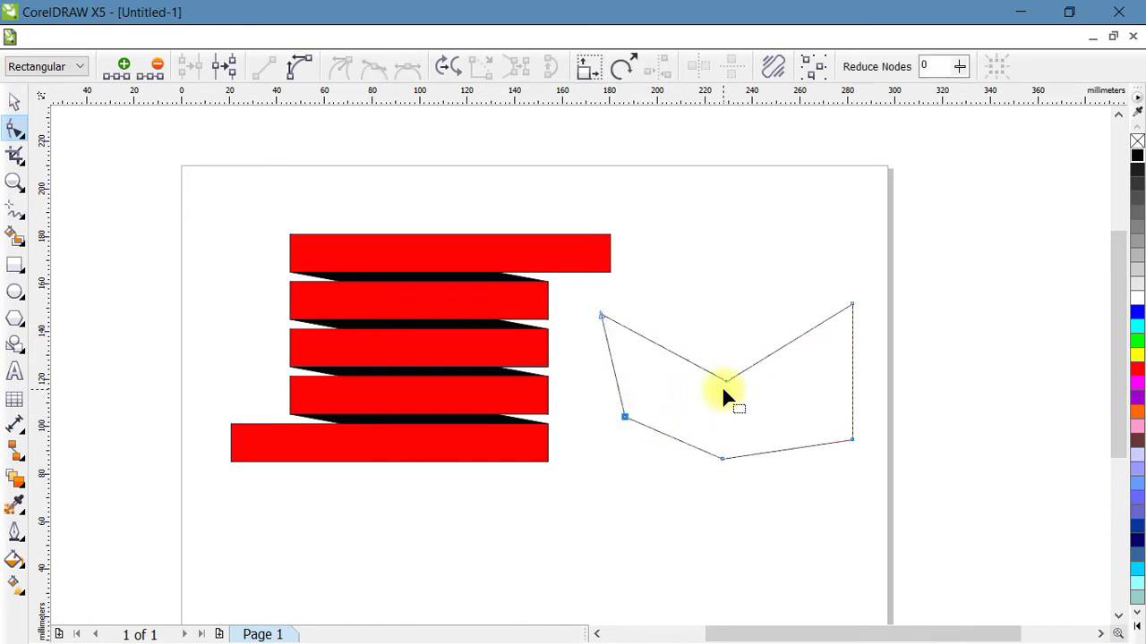
click(15, 101)
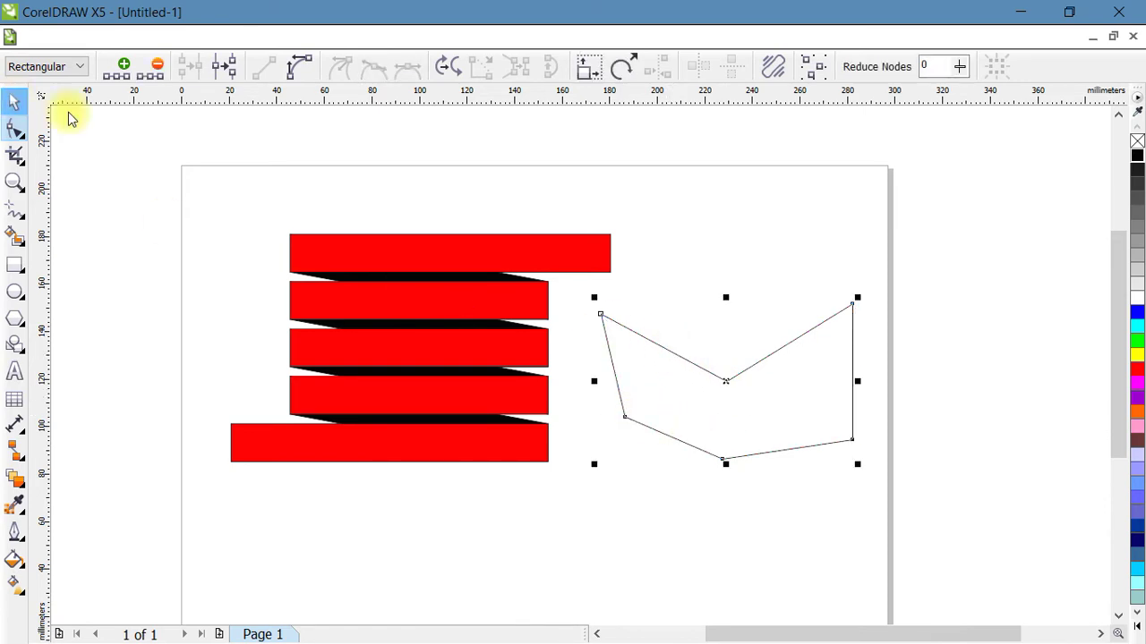
key(Delete)
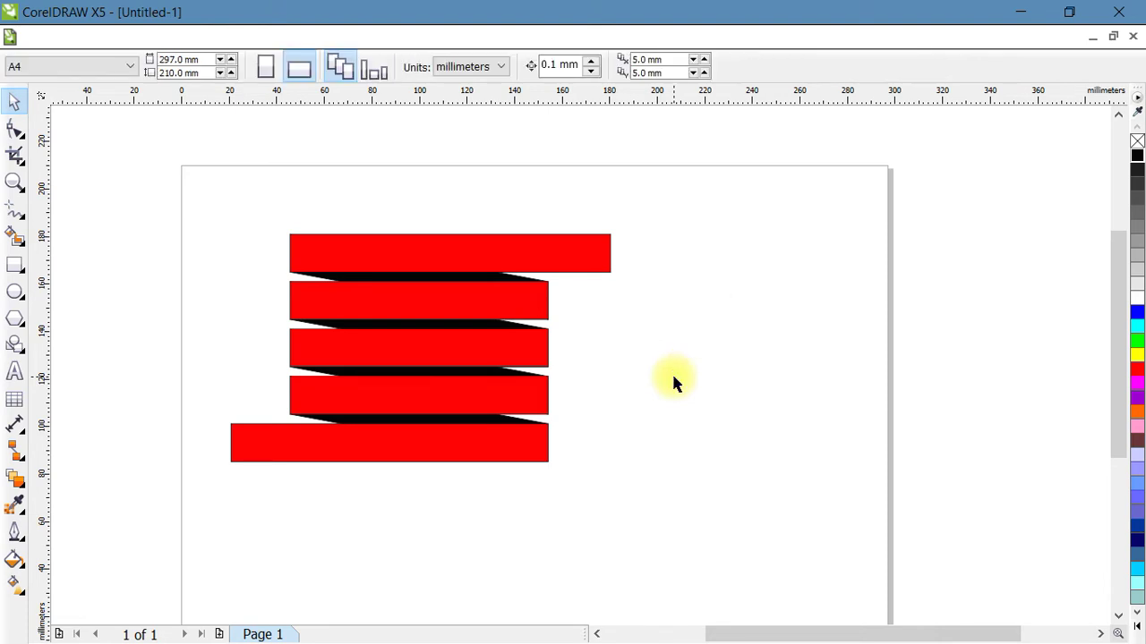
Convert the ribbon's top red strip to curves.
click(580, 247)
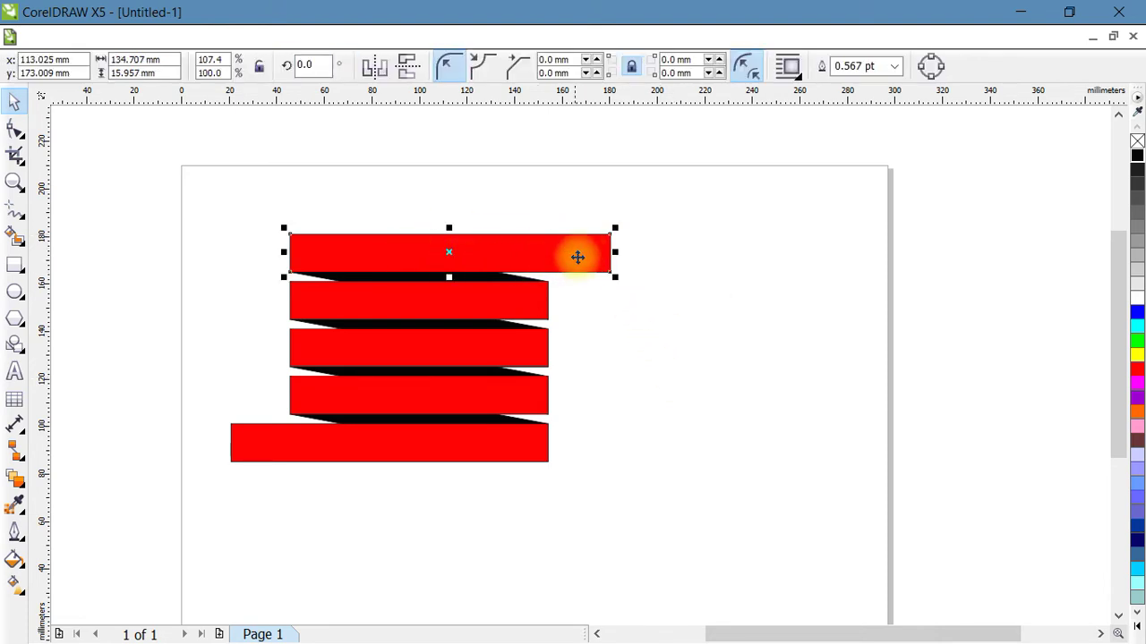
key(ctrl+q)
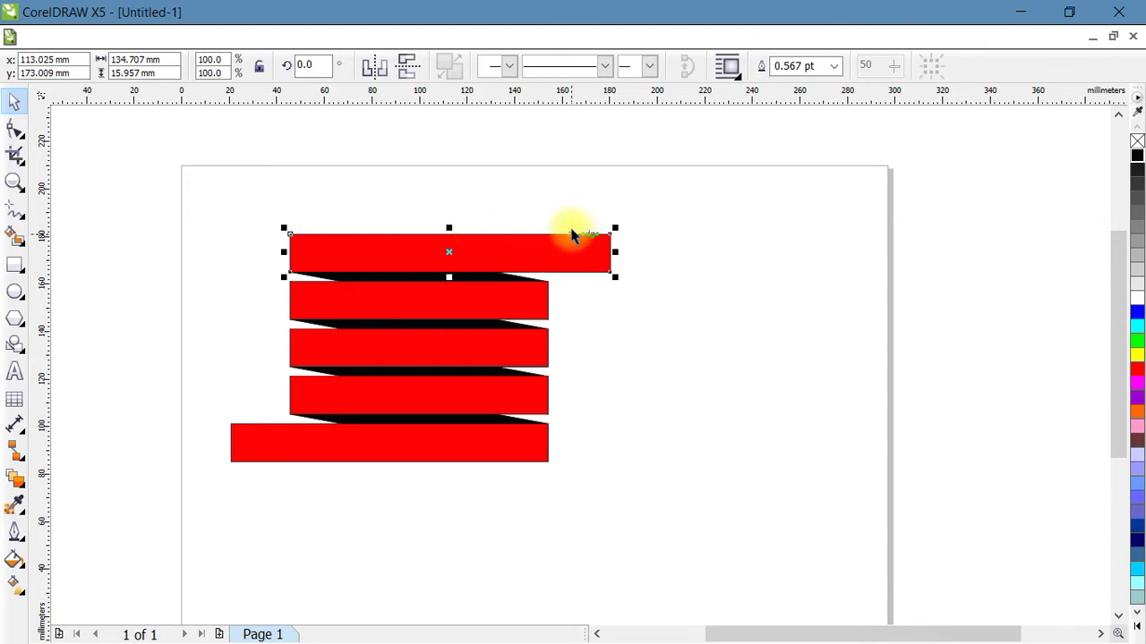
scroll(614, 235, up, 2)
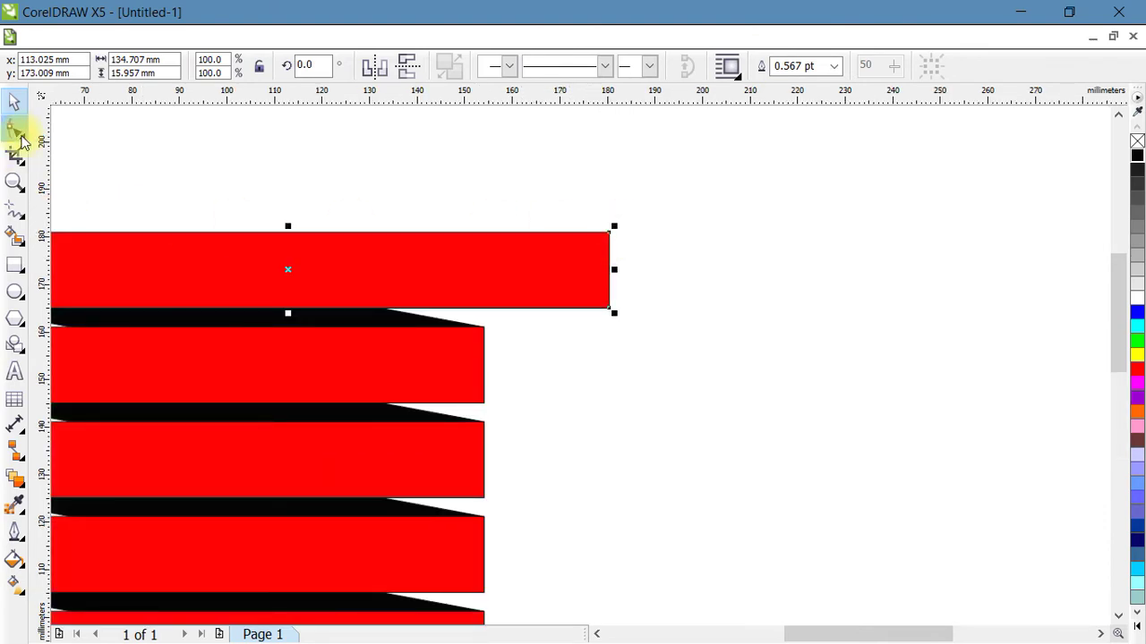
Add a node to the upper edge of the top strip and delete it.
click(16, 133)
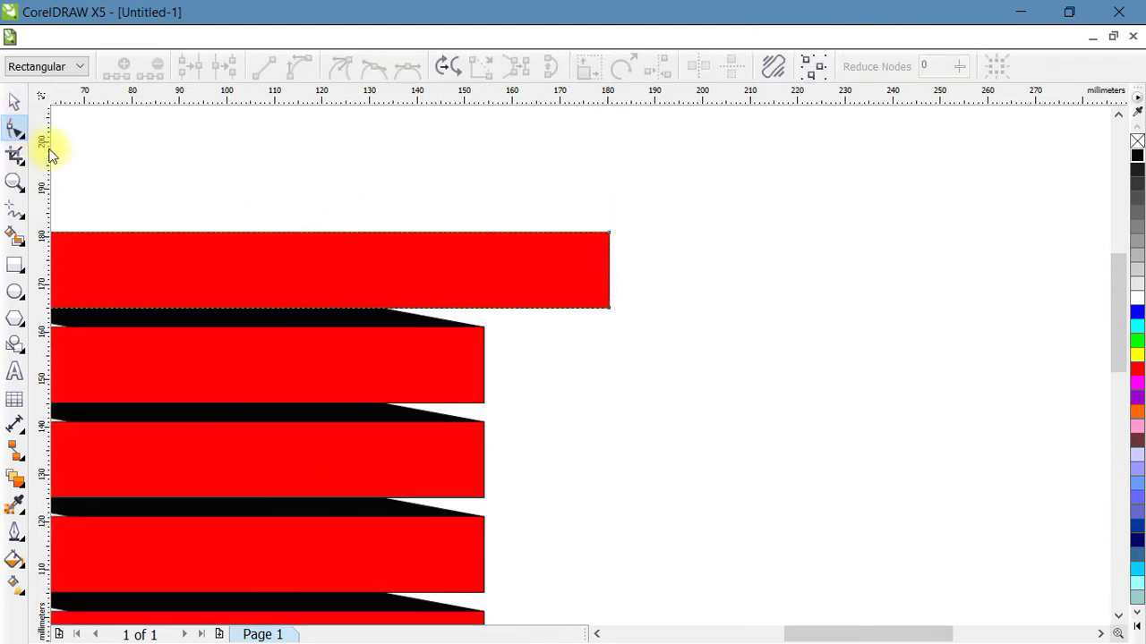
click(609, 235)
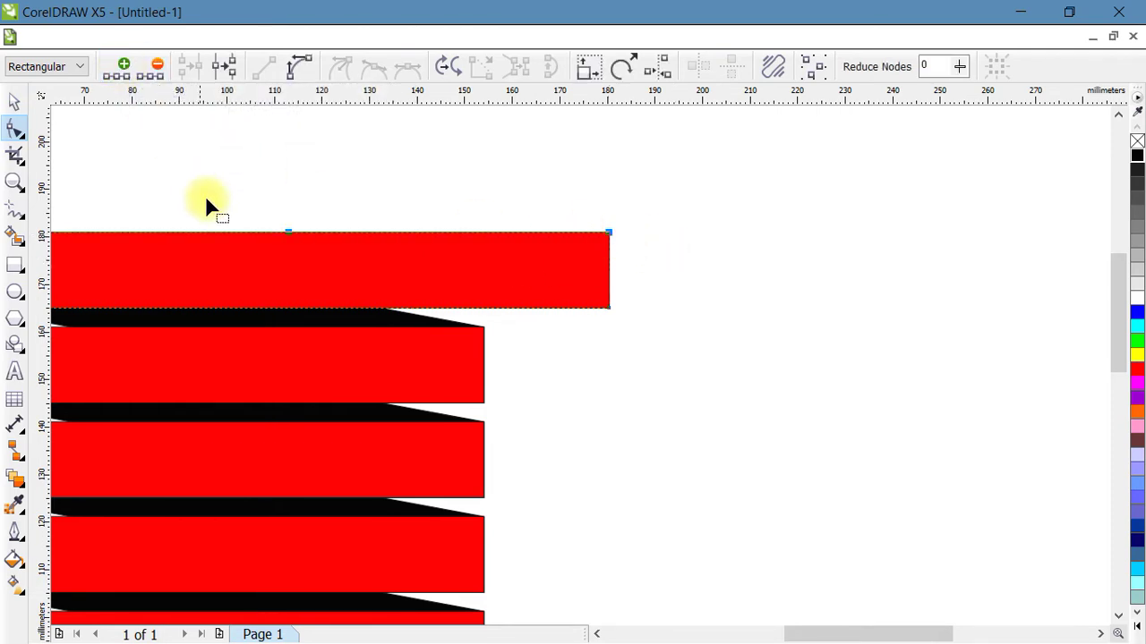
click(288, 230)
scroll(535, 243, down, 2)
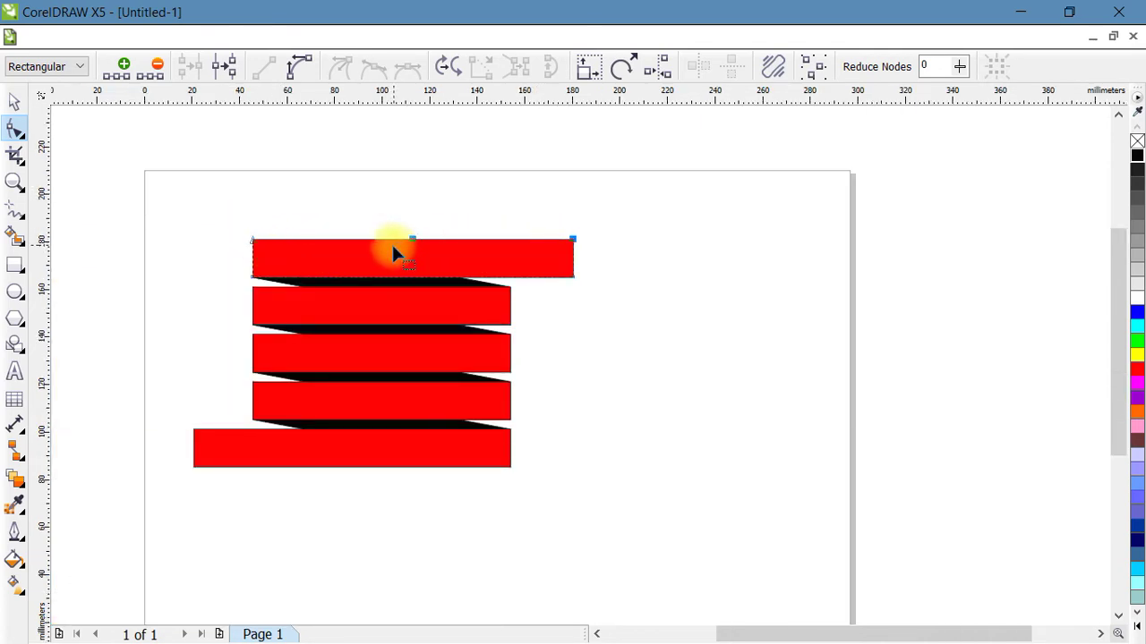
key(plus)
key(Delete)
Add three evenly spaced nodes along the top strip's right edge, starting from its lower-right corner node.
scroll(599, 251, up, 1)
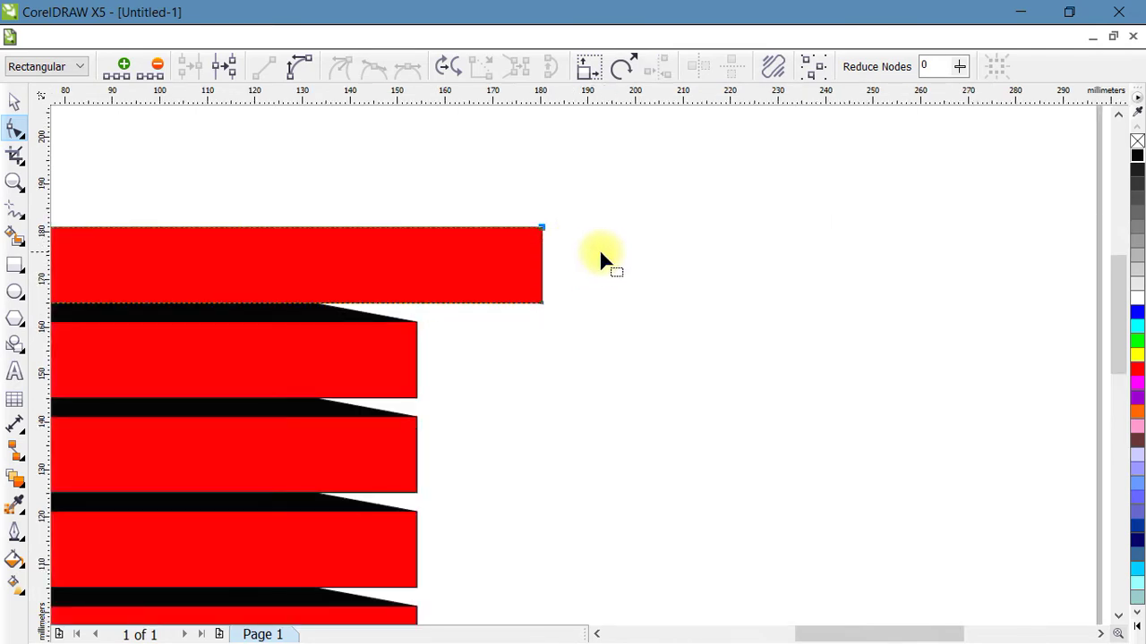
scroll(537, 279, up, 1)
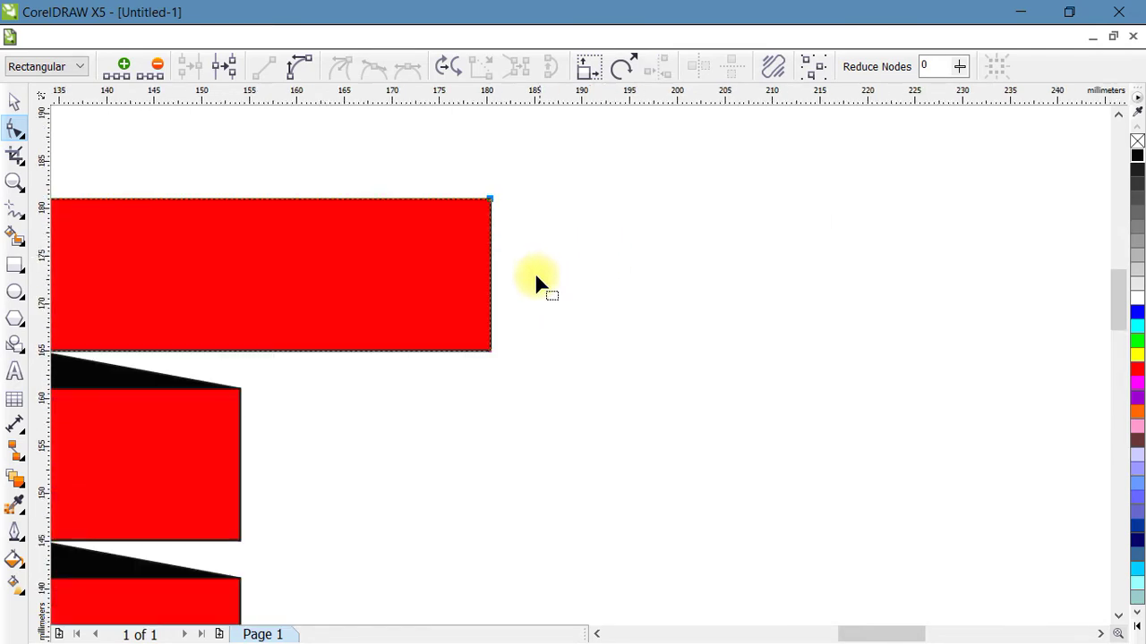
click(493, 353)
click(116, 70)
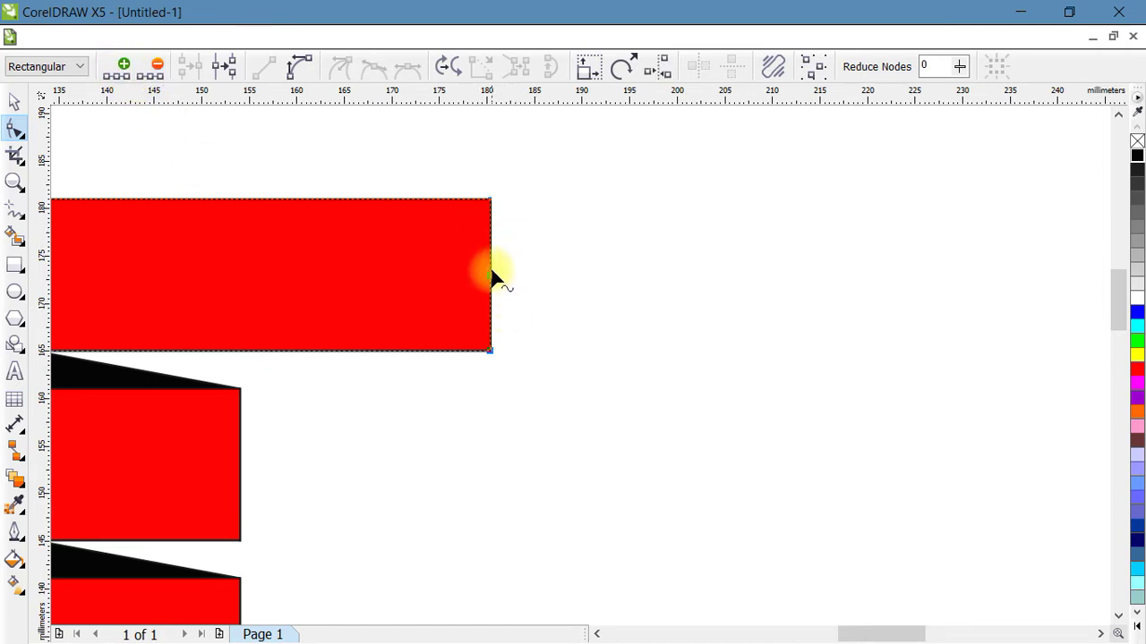
click(121, 70)
Select the upper and lower added nodes on the right edge and stretch them vertically beyond the strip's top and bottom edges.
click(527, 262)
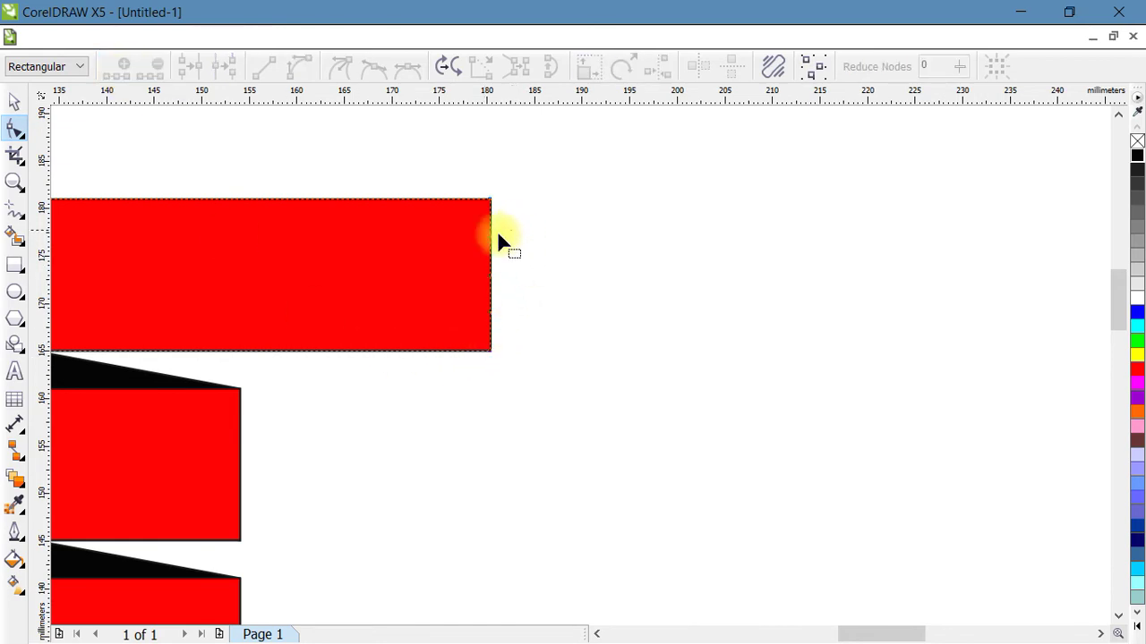
click(494, 236)
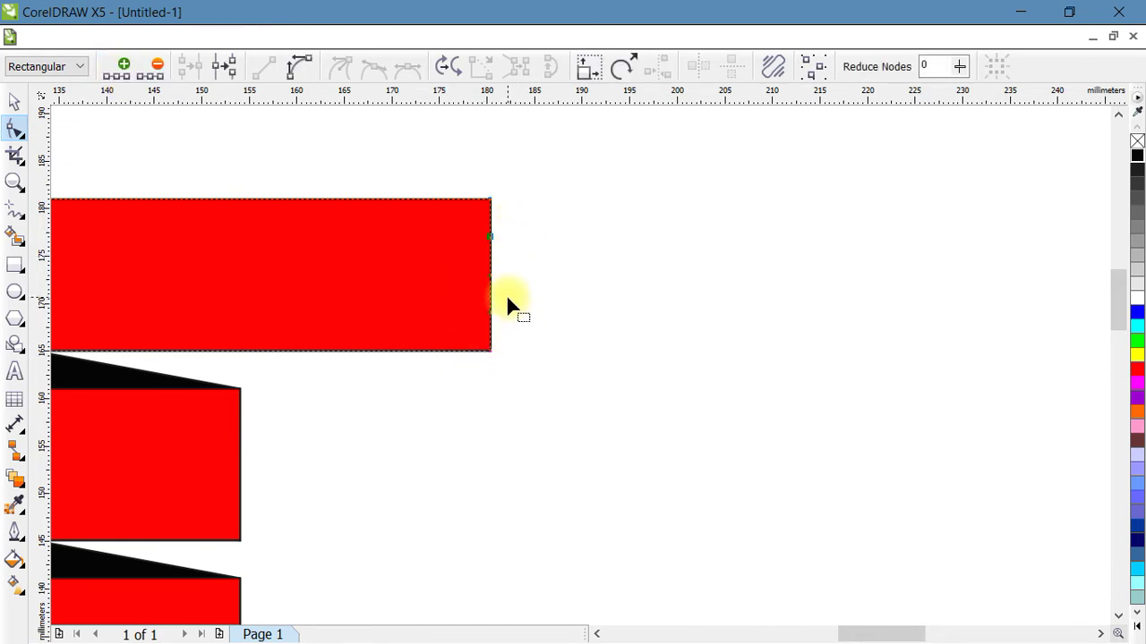
shift+click(490, 312)
click(588, 74)
click(490, 372)
click(492, 384)
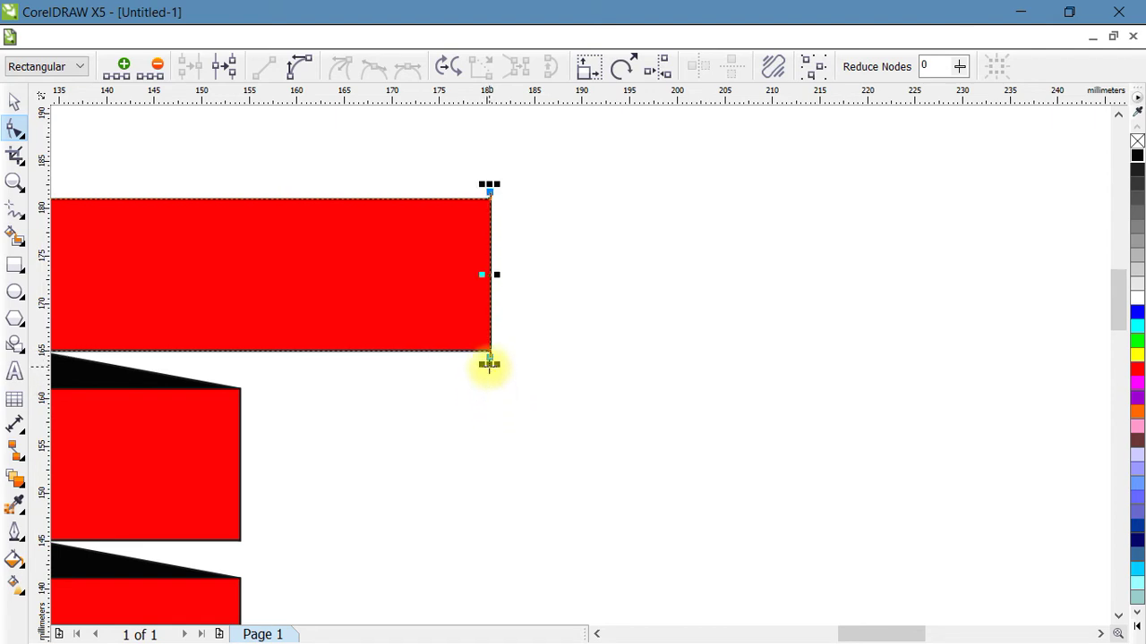
click(490, 359)
drag(489, 391, 494, 383)
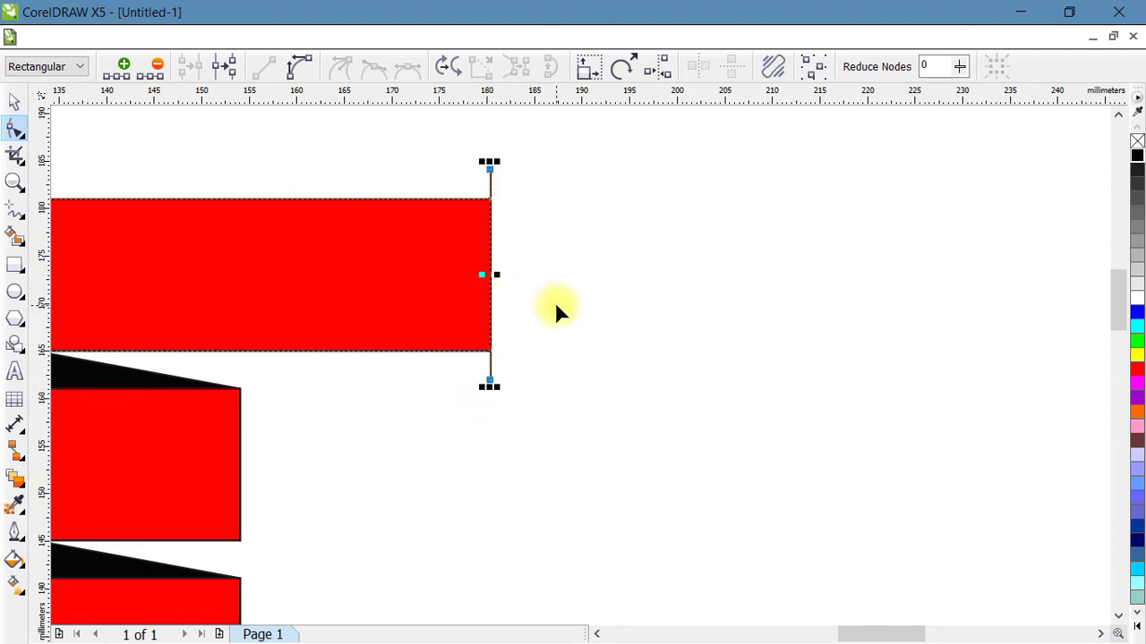
Pull the right edge's middle node outward about 18 mm to form an arrow tip.
click(519, 333)
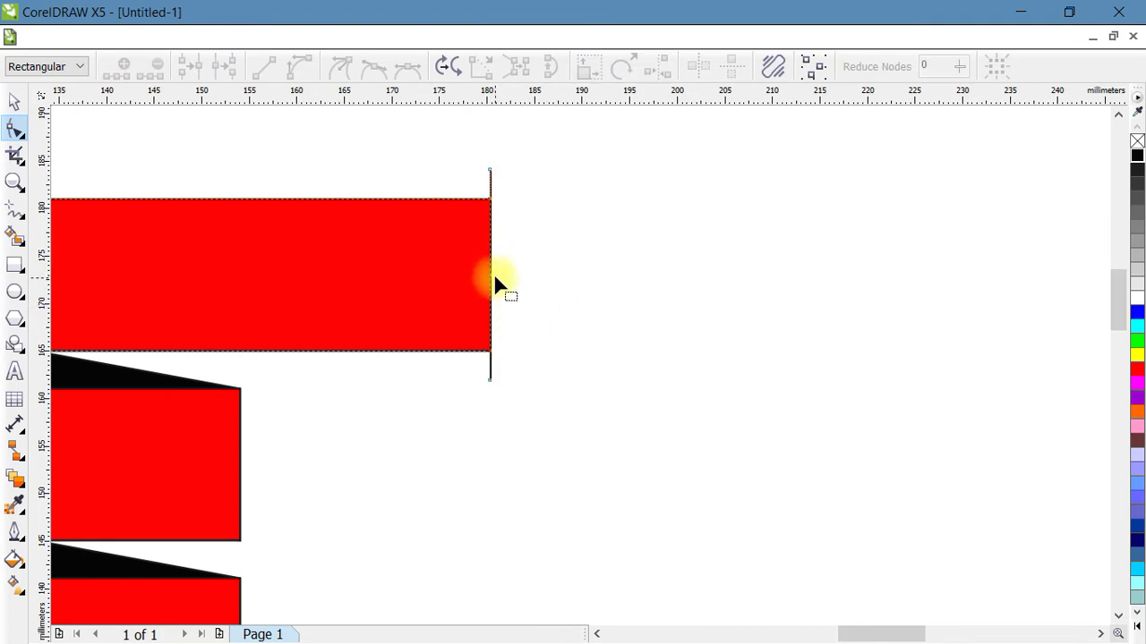
drag(490, 283, 659, 276)
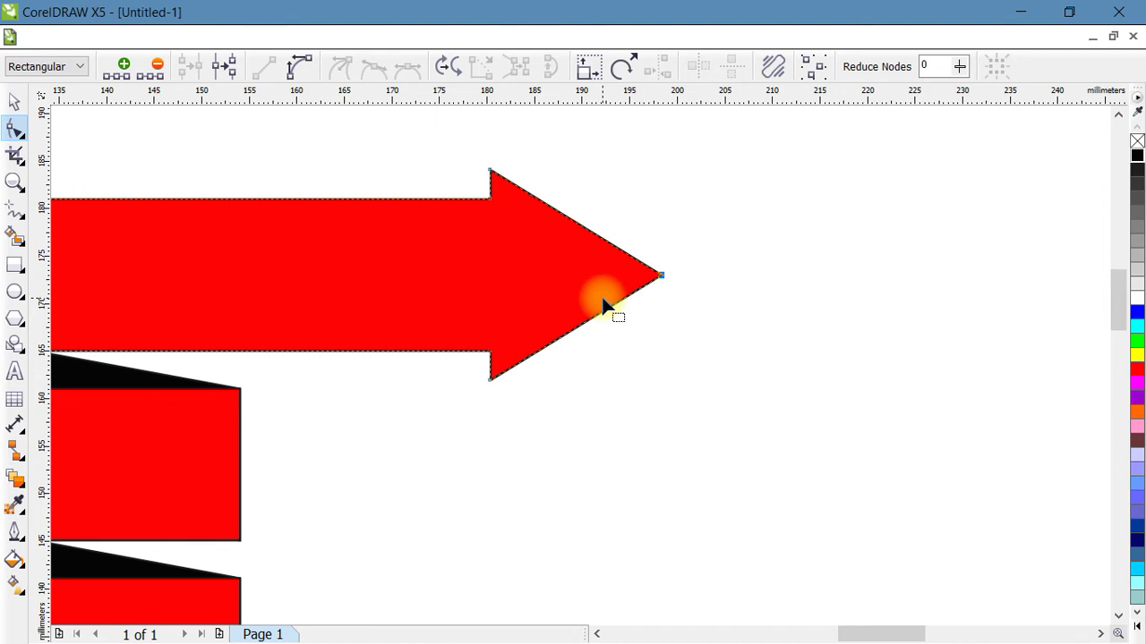
scroll(603, 307, down, 4)
scroll(584, 307, up, 4)
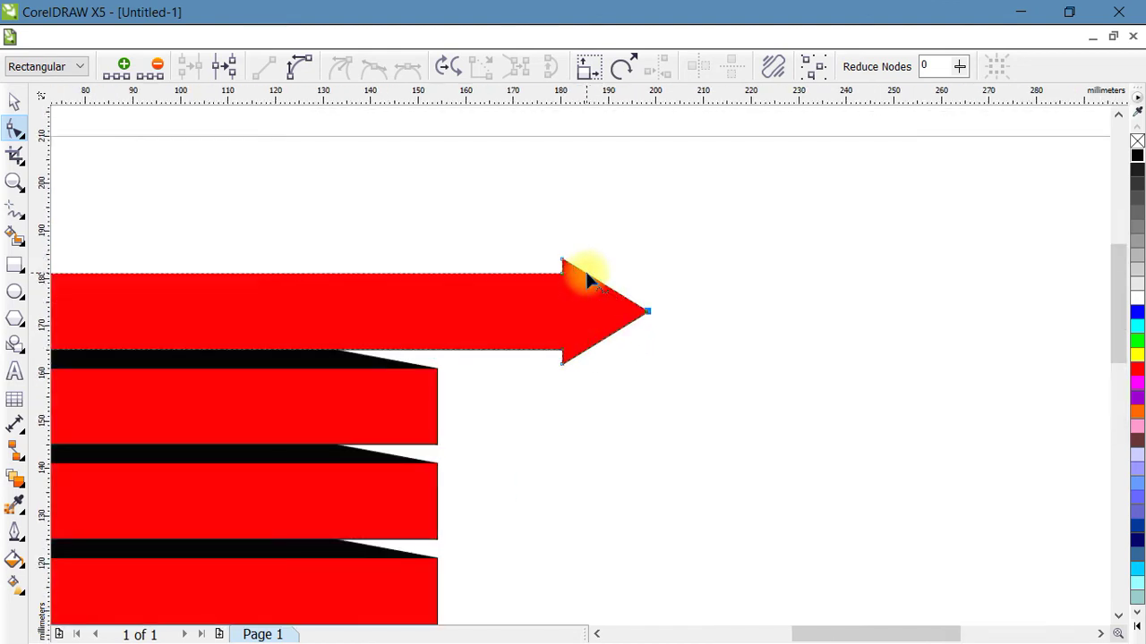
Stretch the arrowhead's two outer corner nodes farther apart to enlarge the head.
click(540, 250)
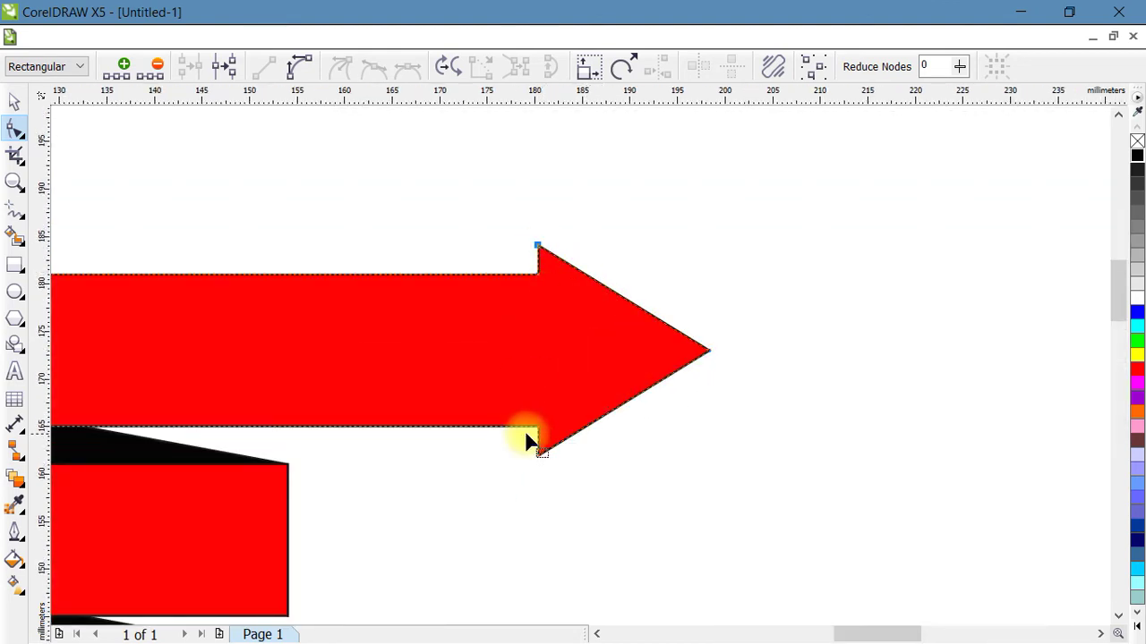
click(589, 76)
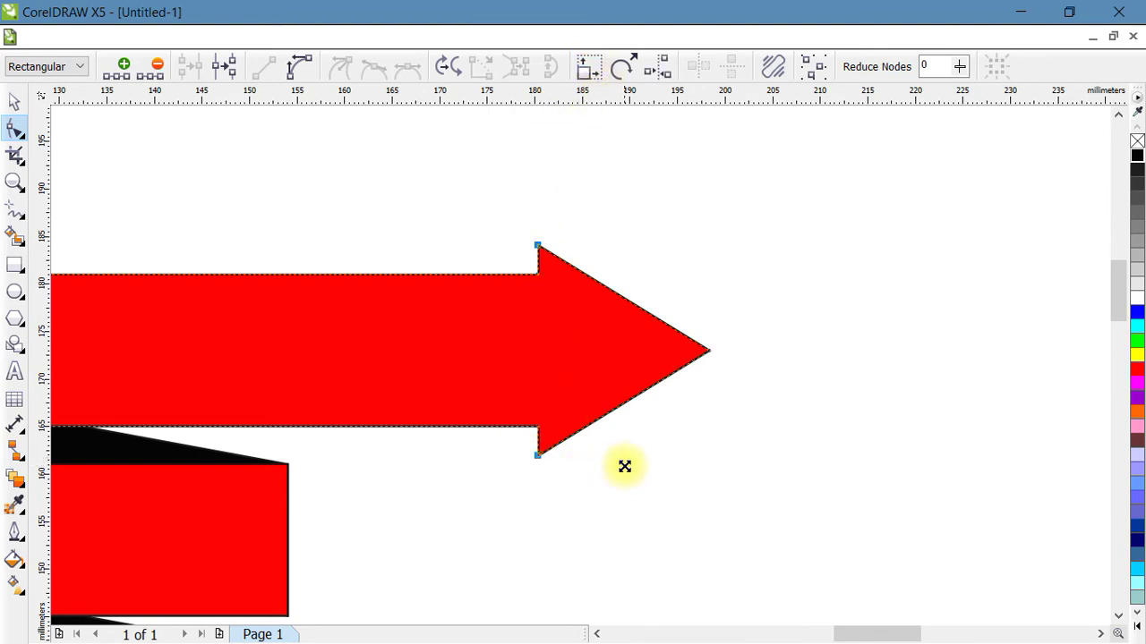
drag(625, 466, 621, 475)
scroll(508, 436, down, 2)
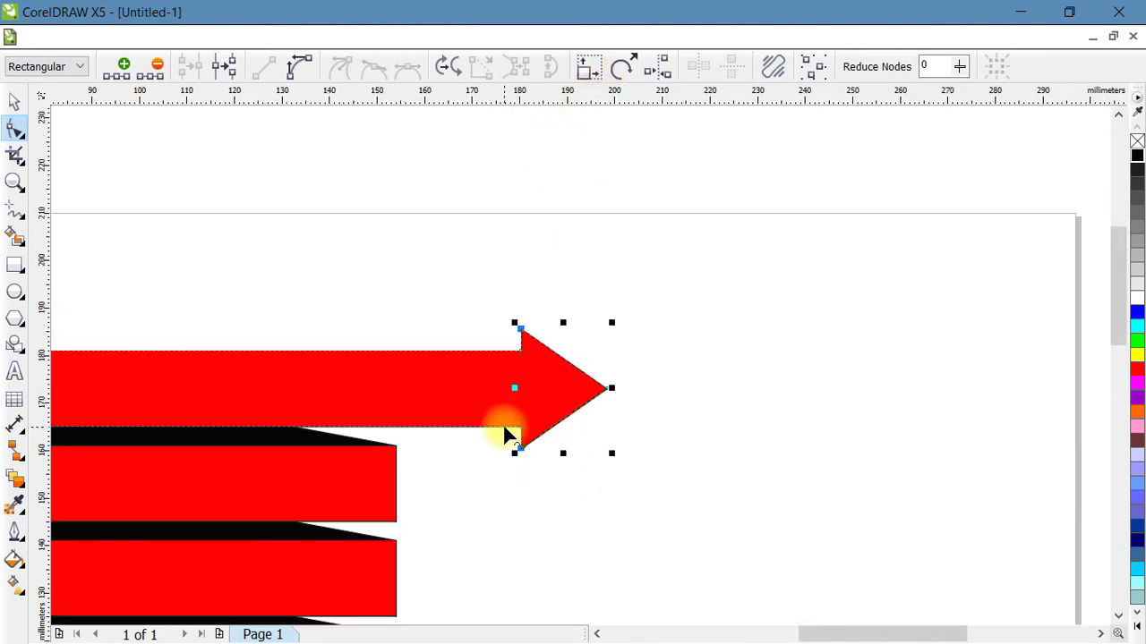
Convert the ribbon's bottom red strip to curves.
scroll(599, 433, down, 2)
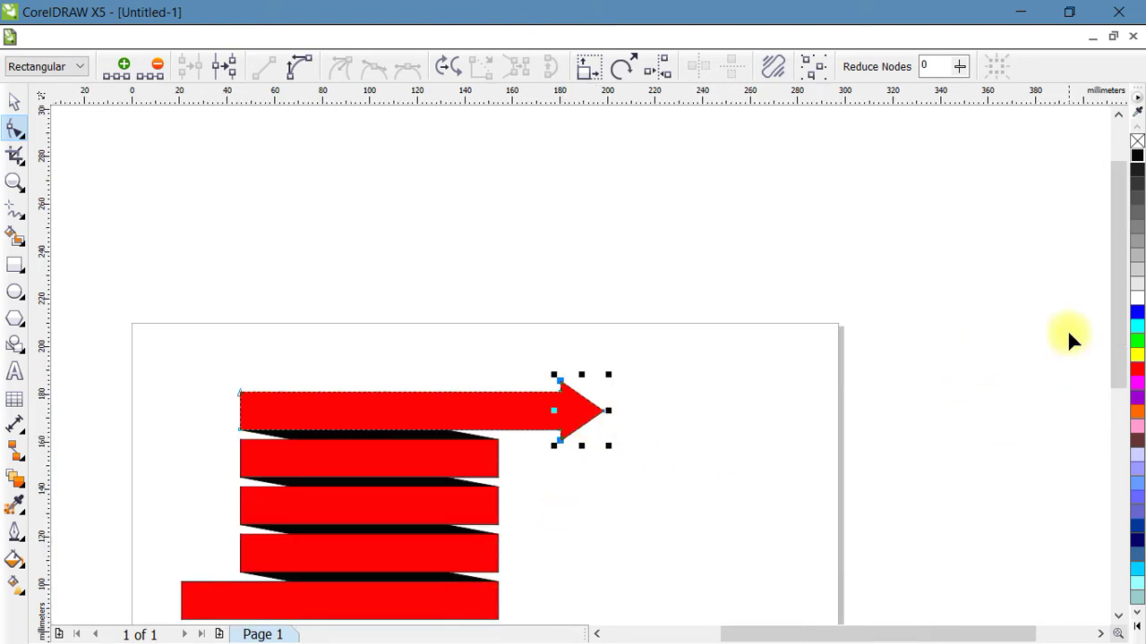
scroll(1119, 298, down, 3)
scroll(271, 472, up, 2)
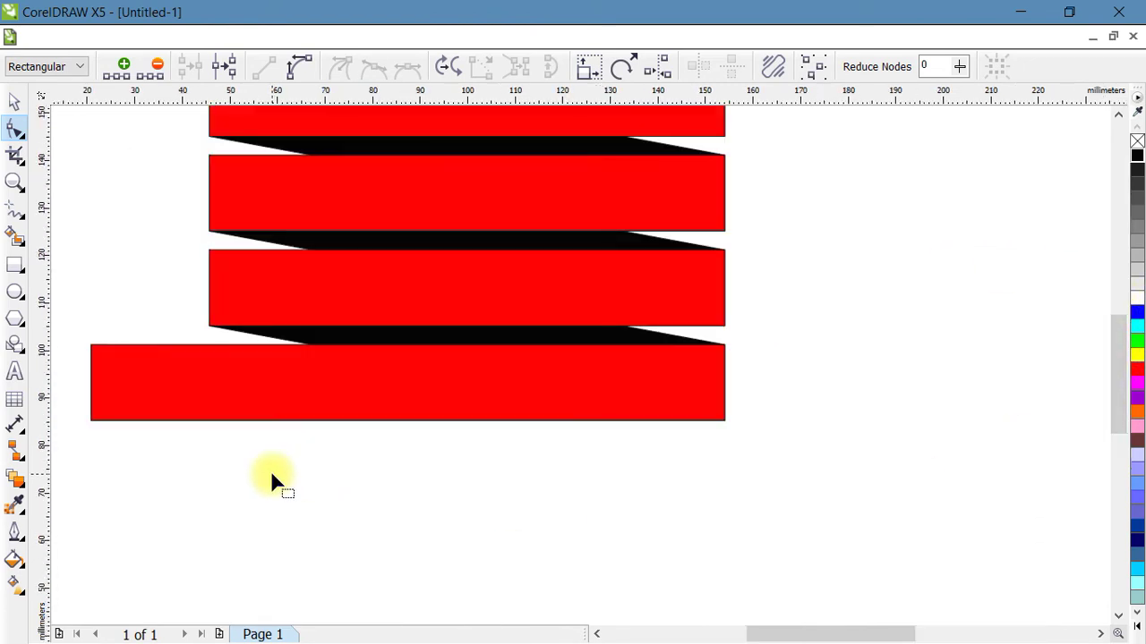
click(113, 387)
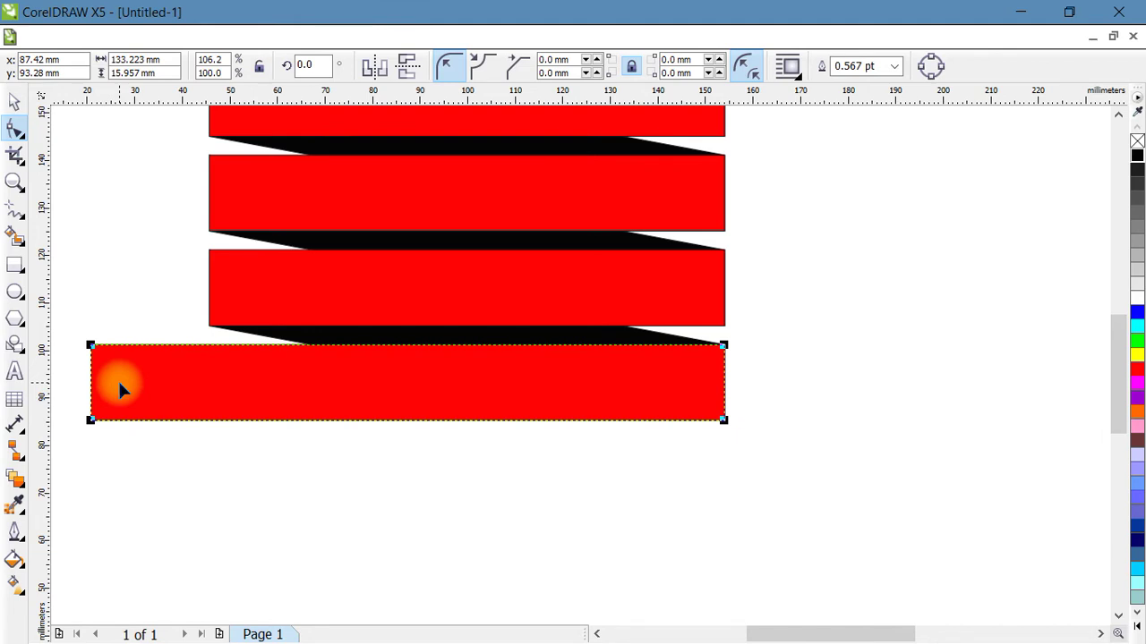
key(ctrl+q)
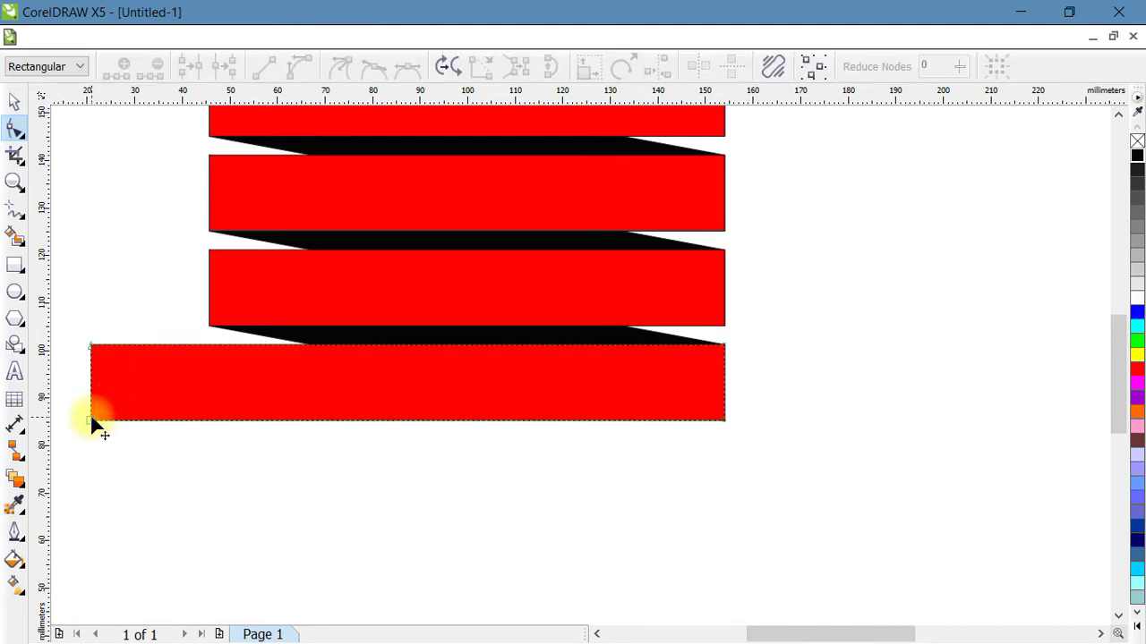
Add a node midway along the bottom strip's left edge and pull it inward about 12 mm to form a swallowtail notch.
click(92, 419)
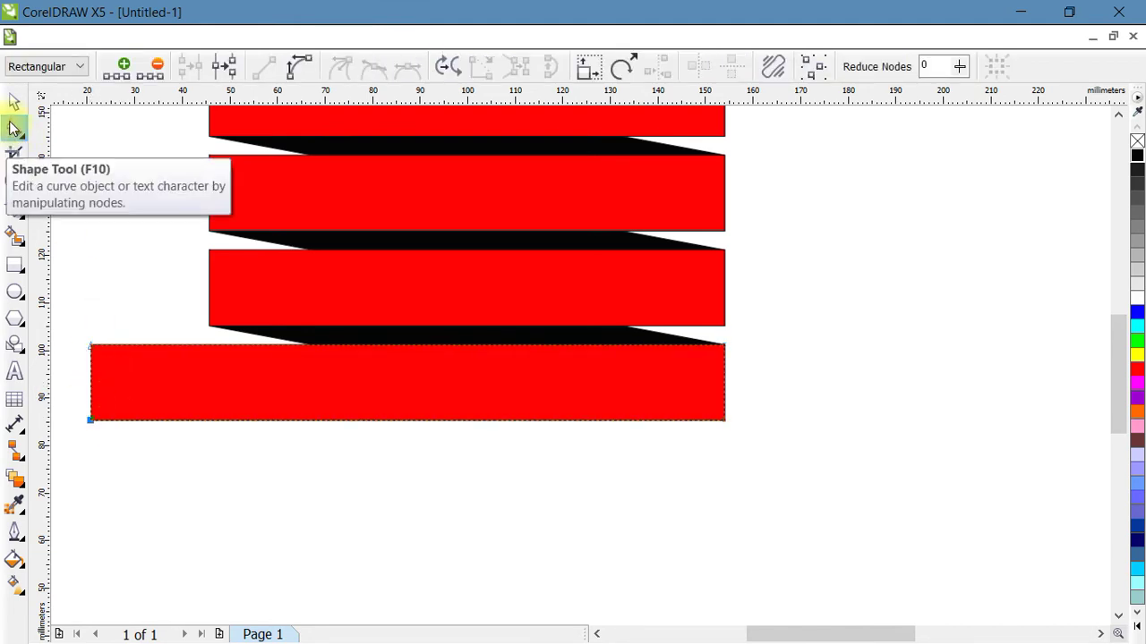
click(124, 66)
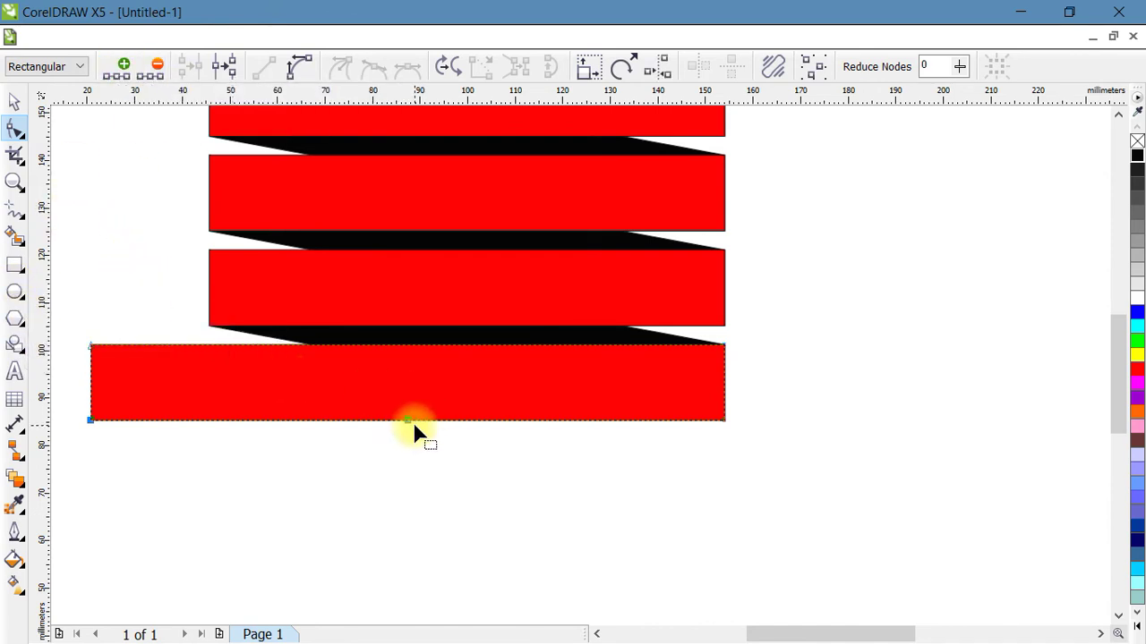
click(105, 329)
click(91, 351)
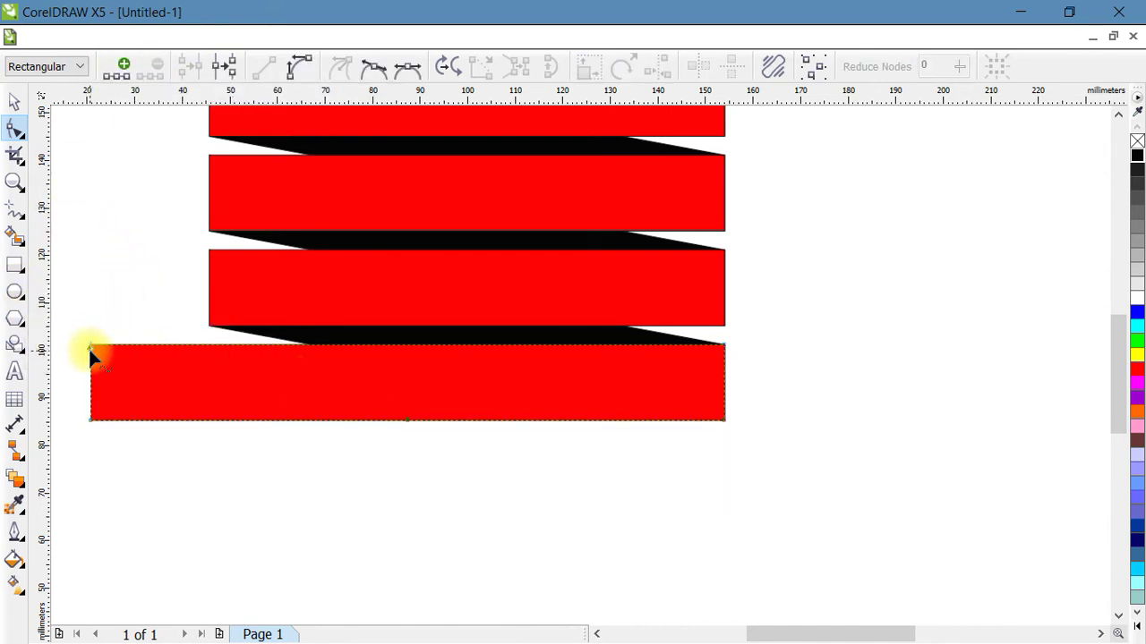
click(91, 346)
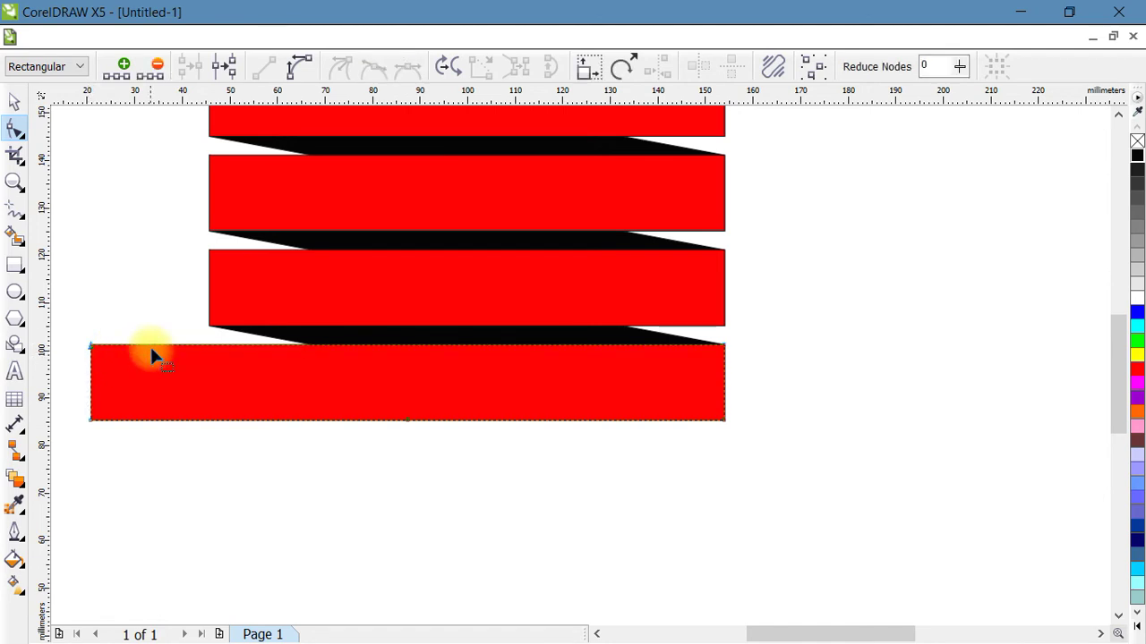
click(151, 356)
click(90, 346)
click(95, 403)
drag(93, 379, 146, 383)
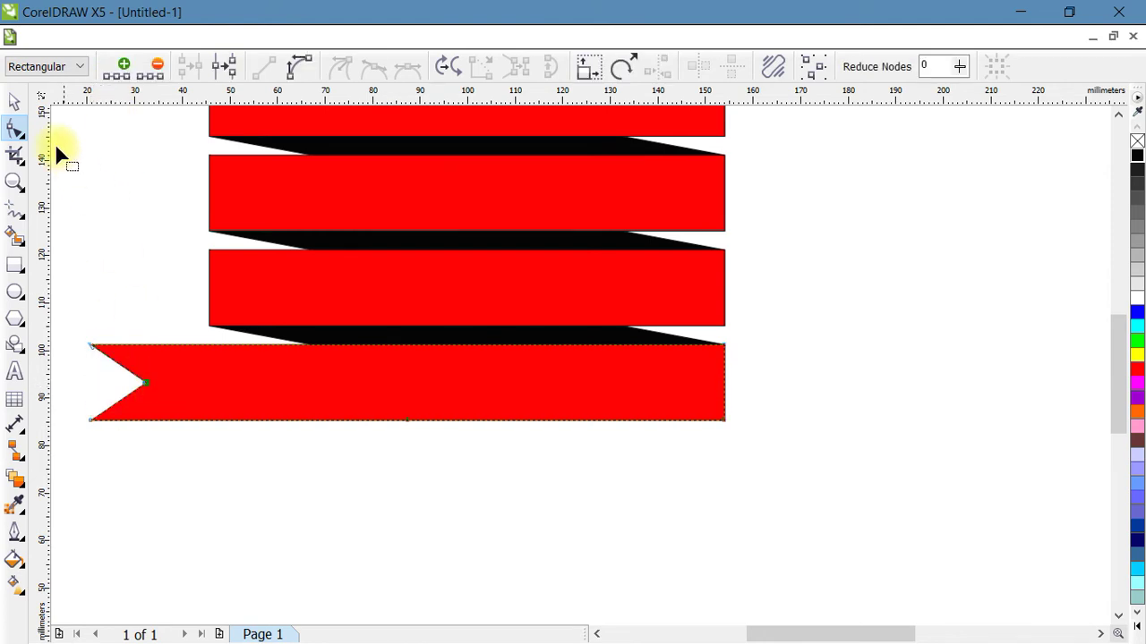
Select the whole ribbon and move it off the page to the right, leaving the page empty.
click(15, 106)
click(146, 205)
scroll(350, 319, down, 2)
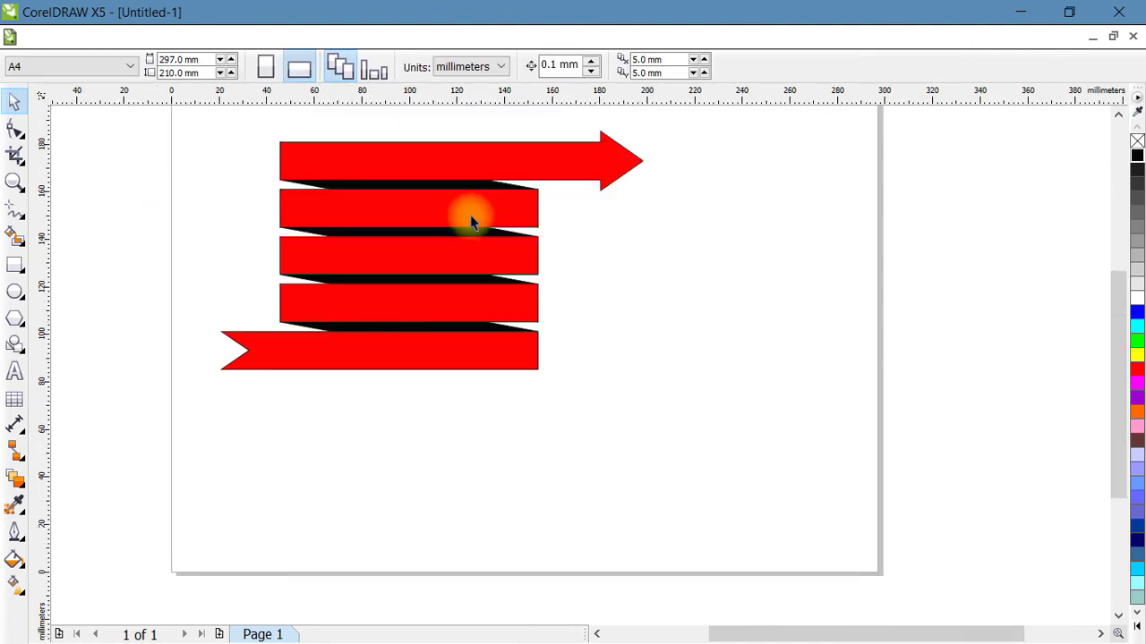
click(1118, 114)
click(1118, 114)
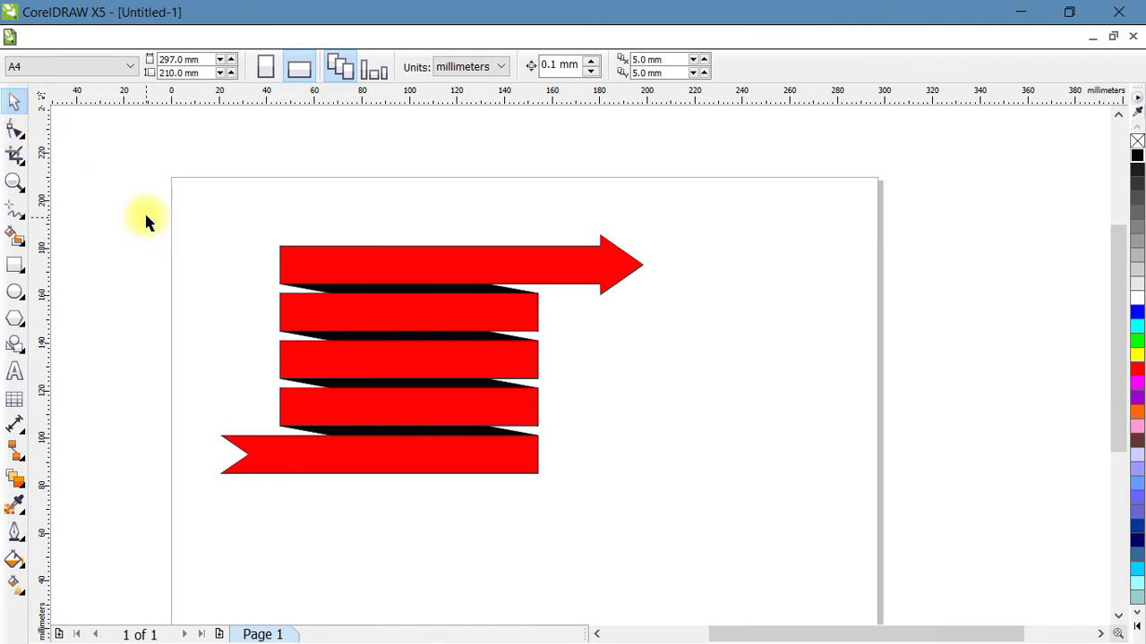
click(345, 370)
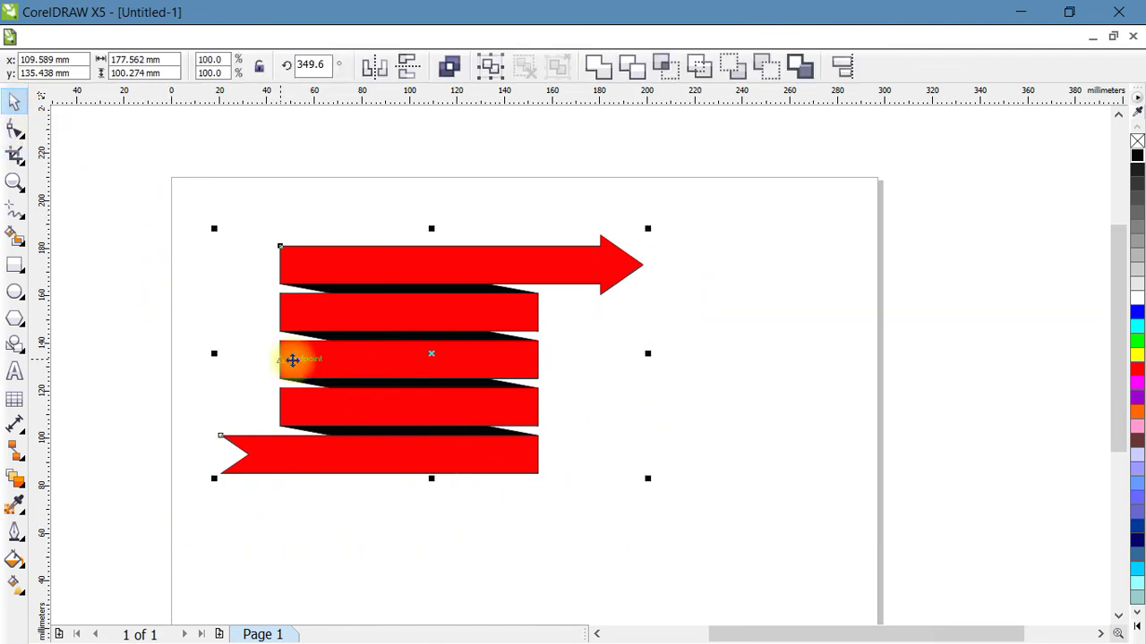
drag(292, 361, 994, 296)
click(609, 345)
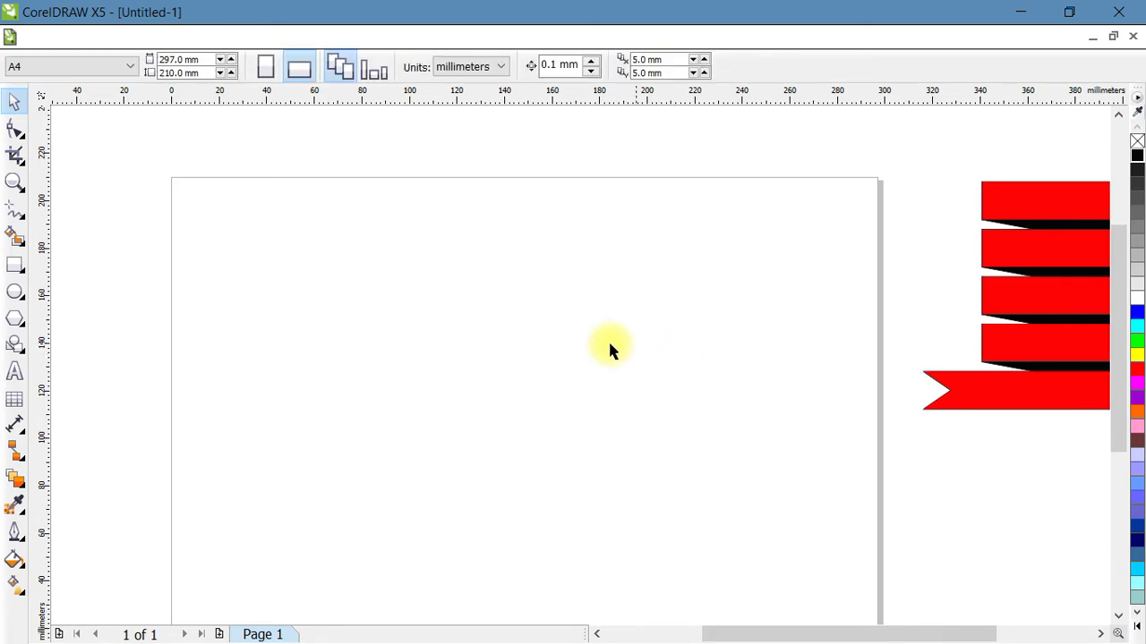
Draw a horizontal rectangle about 128 × 17 mm in the upper-left part of the page.
click(15, 265)
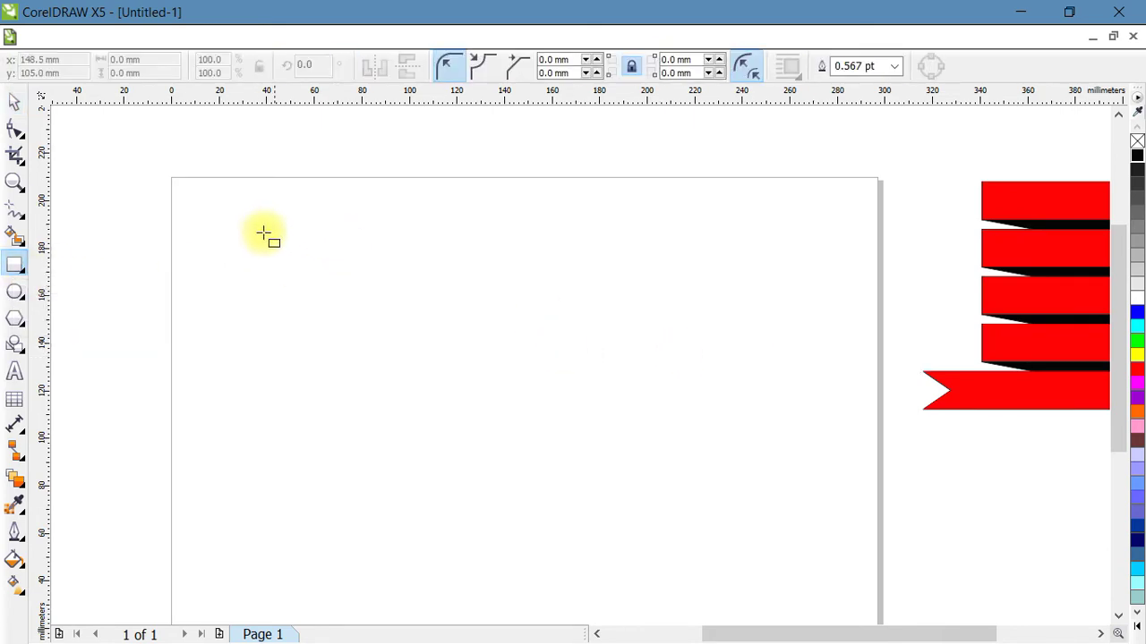
drag(261, 233, 566, 272)
click(14, 101)
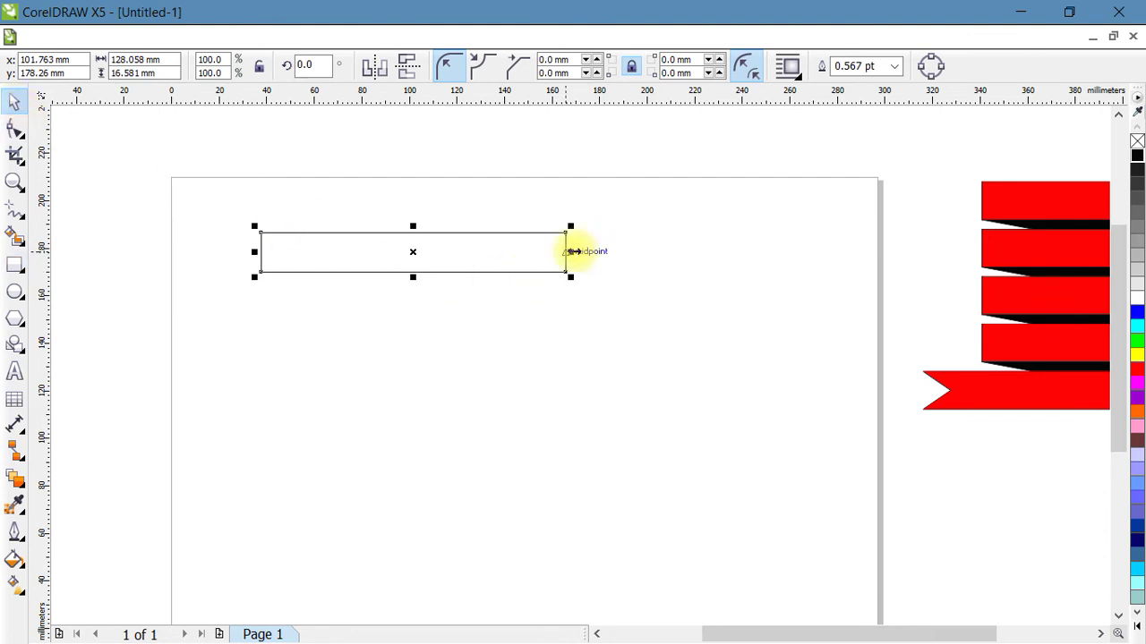
click(626, 261)
Widen the rectangle to about 165 mm and make a copy about 73 mm wide at its left end, skewed downward toward the right.
click(566, 255)
drag(568, 252, 443, 313)
click(409, 266)
click(508, 308)
click(389, 301)
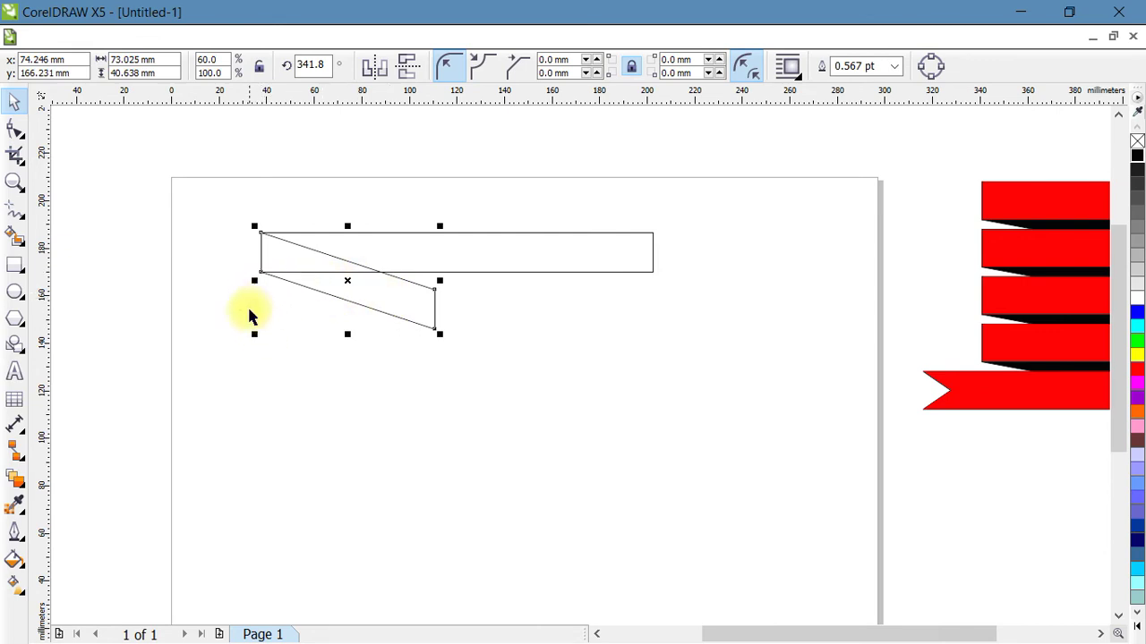
Create a horizontally mirrored copy of the skewed strip and align it with the long rectangle's right end.
drag(255, 282, 549, 340)
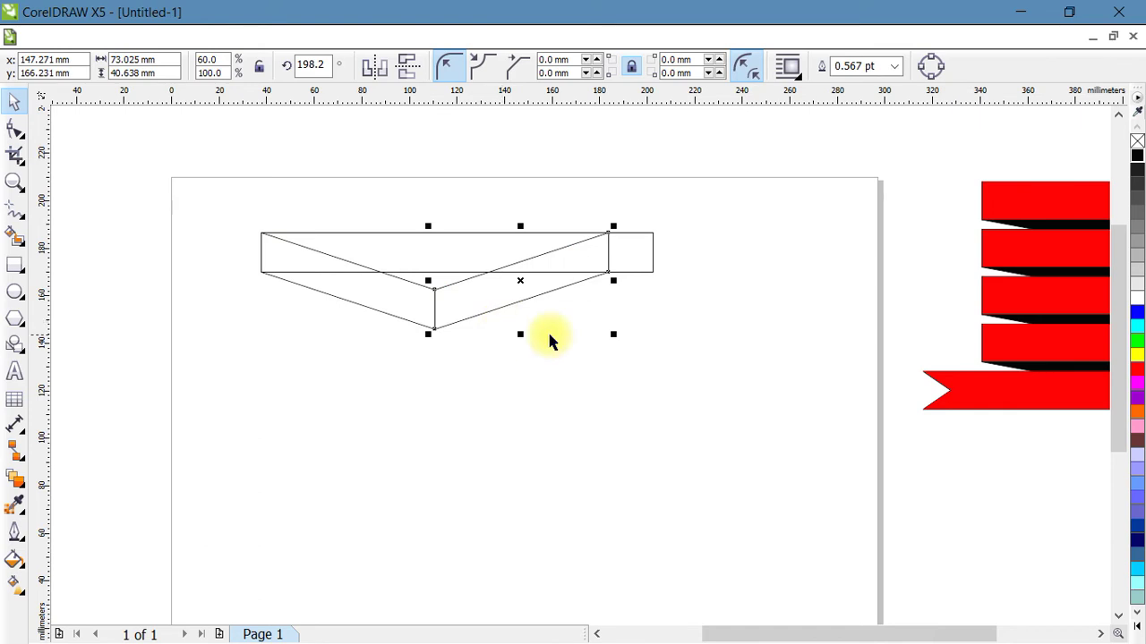
shift+click(643, 254)
drag(644, 253, 688, 253)
Fill the long horizontal rectangle with red.
click(273, 235)
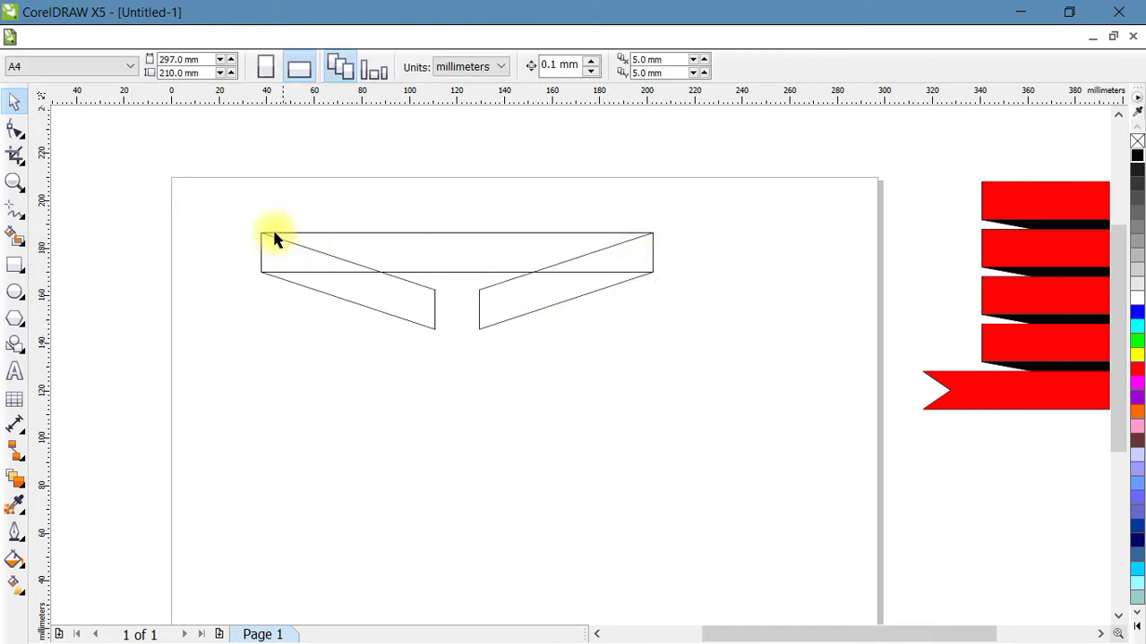
drag(214, 197, 662, 367)
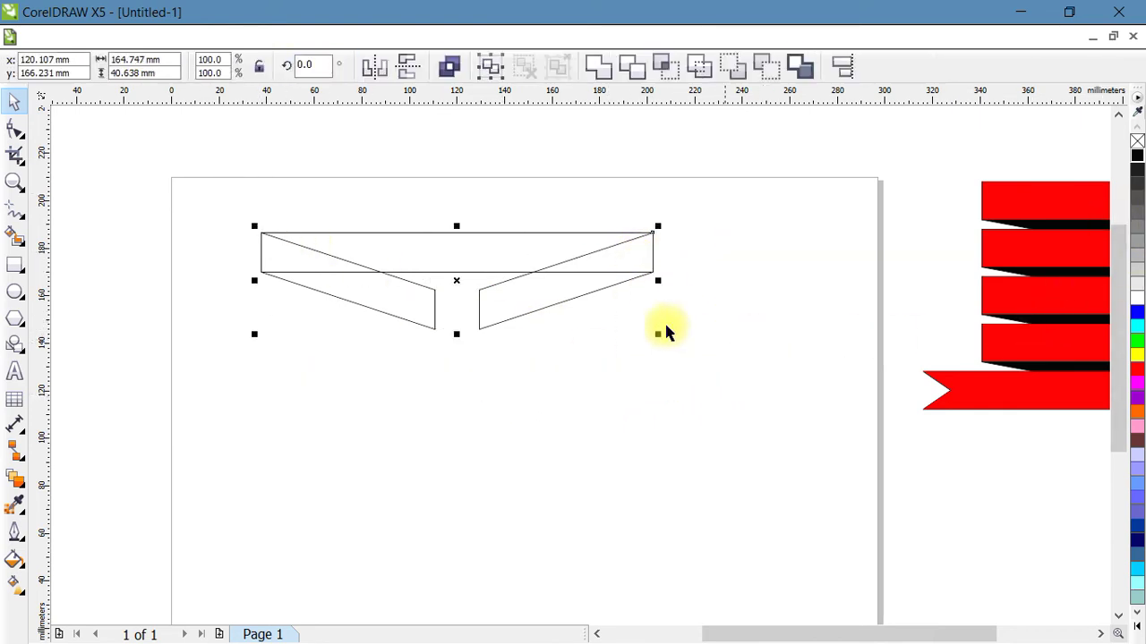
click(507, 256)
click(506, 256)
click(720, 405)
click(537, 272)
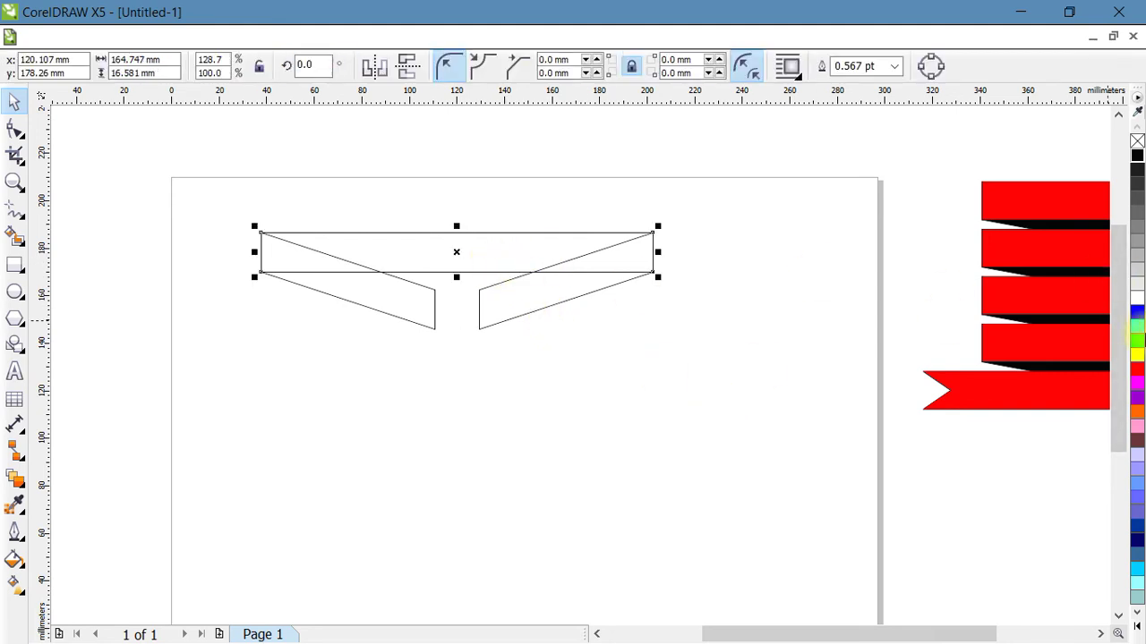
click(1136, 369)
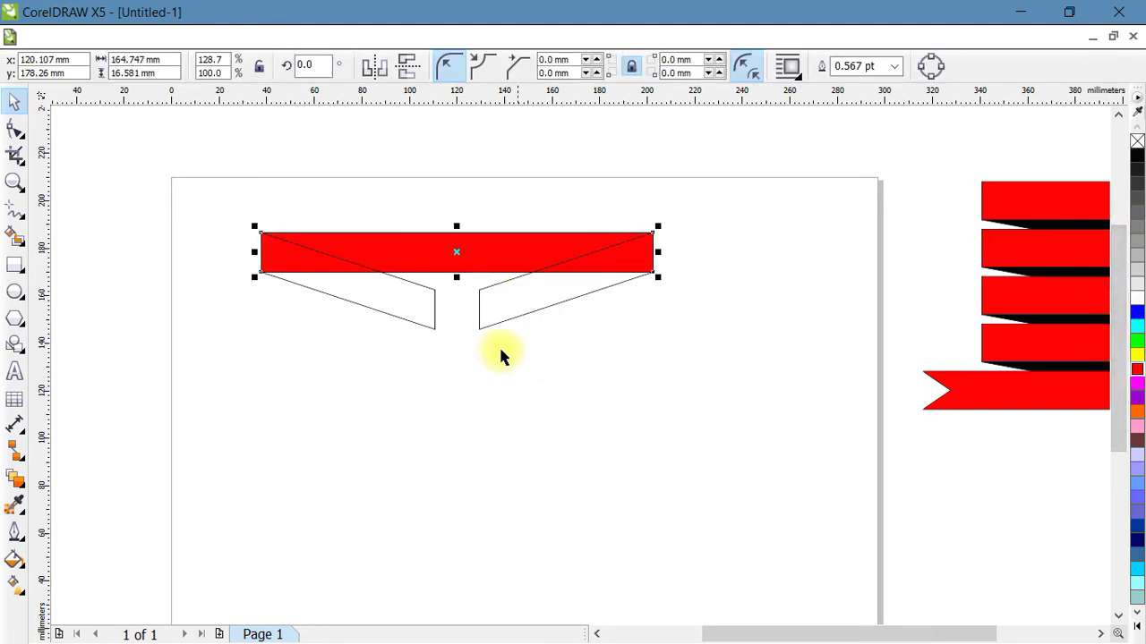
Fill both skewed strips with black and send them behind the red rectangle.
click(410, 315)
shift+click(537, 309)
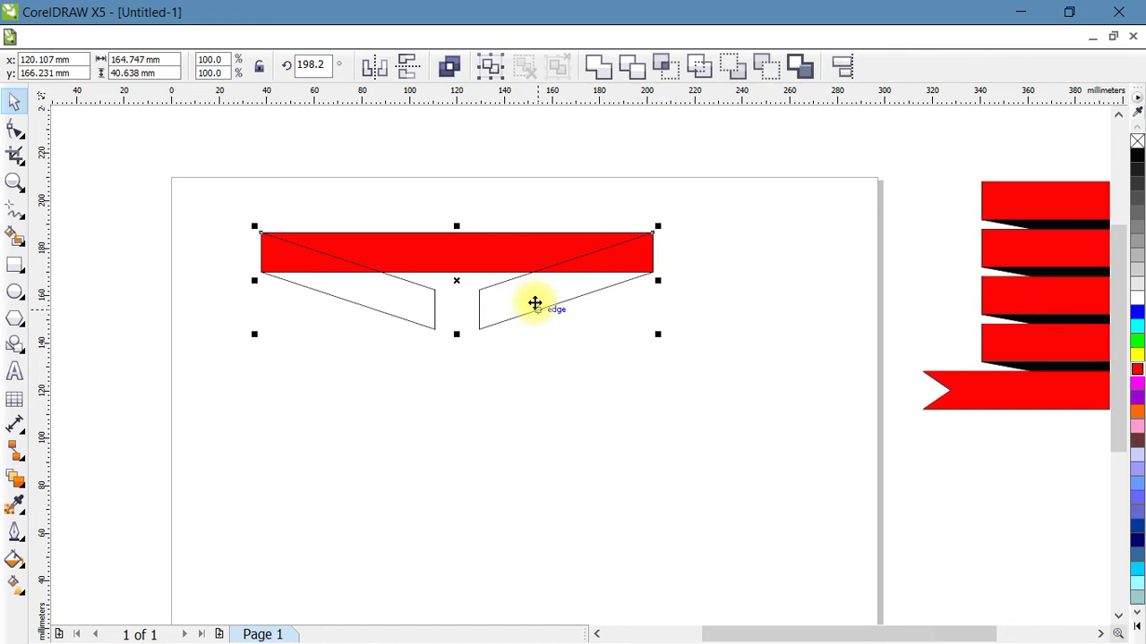
click(1137, 155)
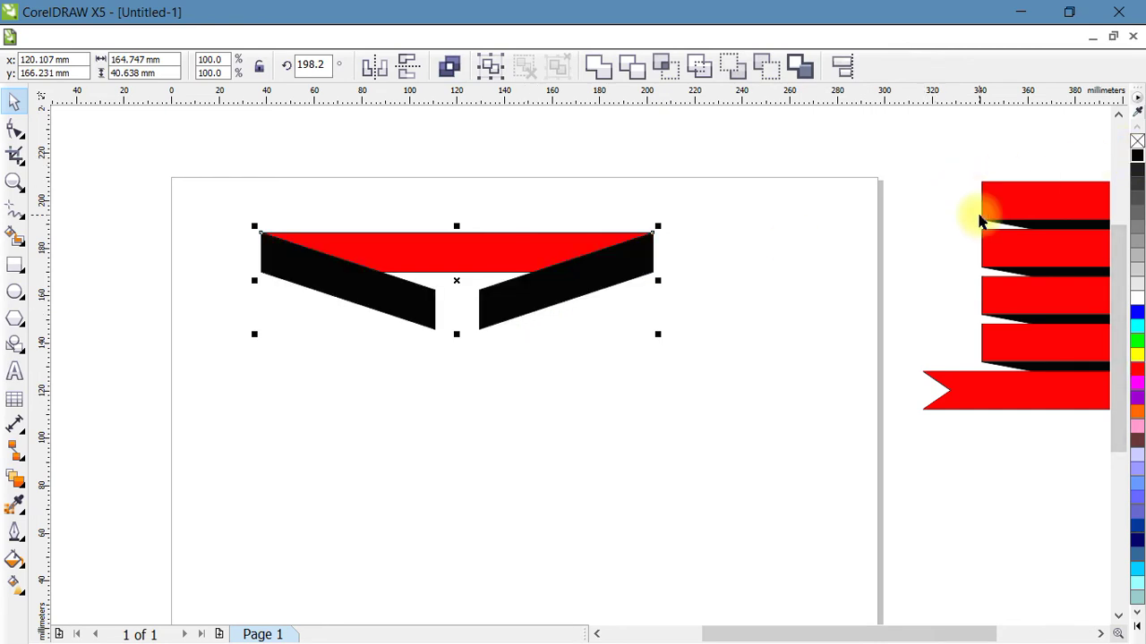
key(shift+Page_Down)
click(215, 219)
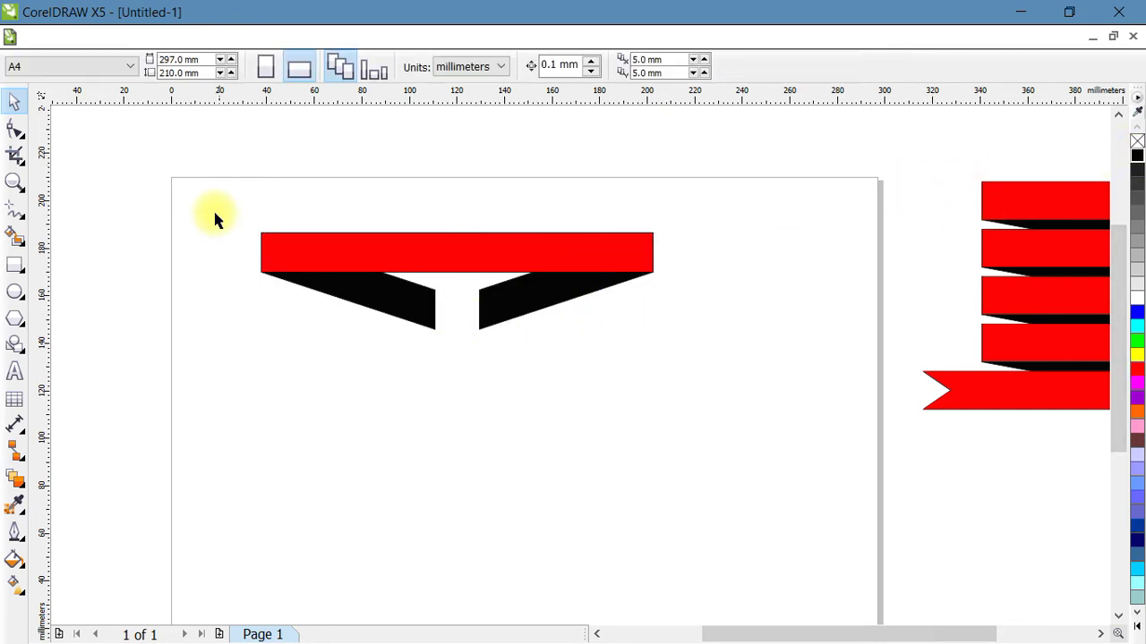
Copy the red rectangle with its two black strips about 21 mm downward and repeat the copy until seven rows are stacked.
drag(615, 344, 664, 382)
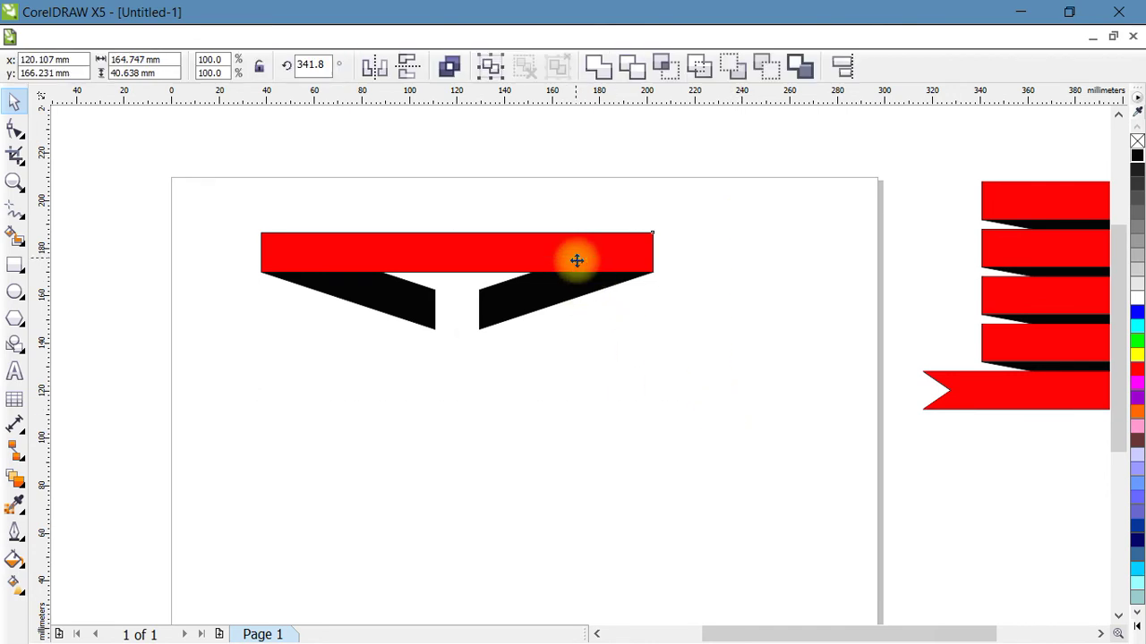
drag(576, 260, 588, 308)
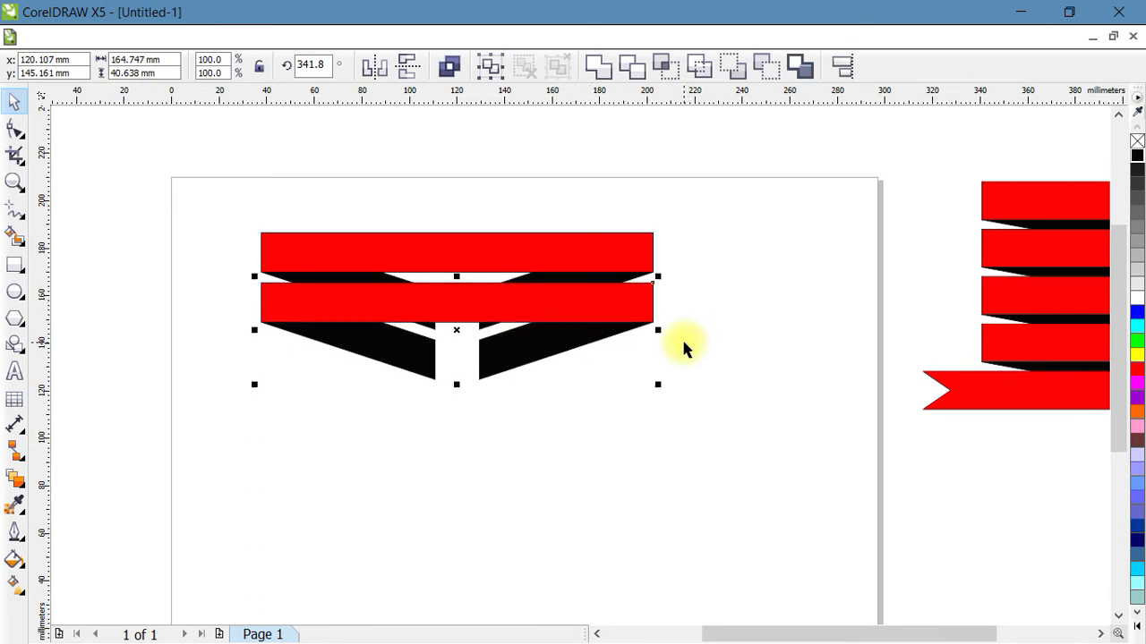
key(ctrl+r)
key(ctrl+r)
key(ctrl+r)
key(ctrl+r)
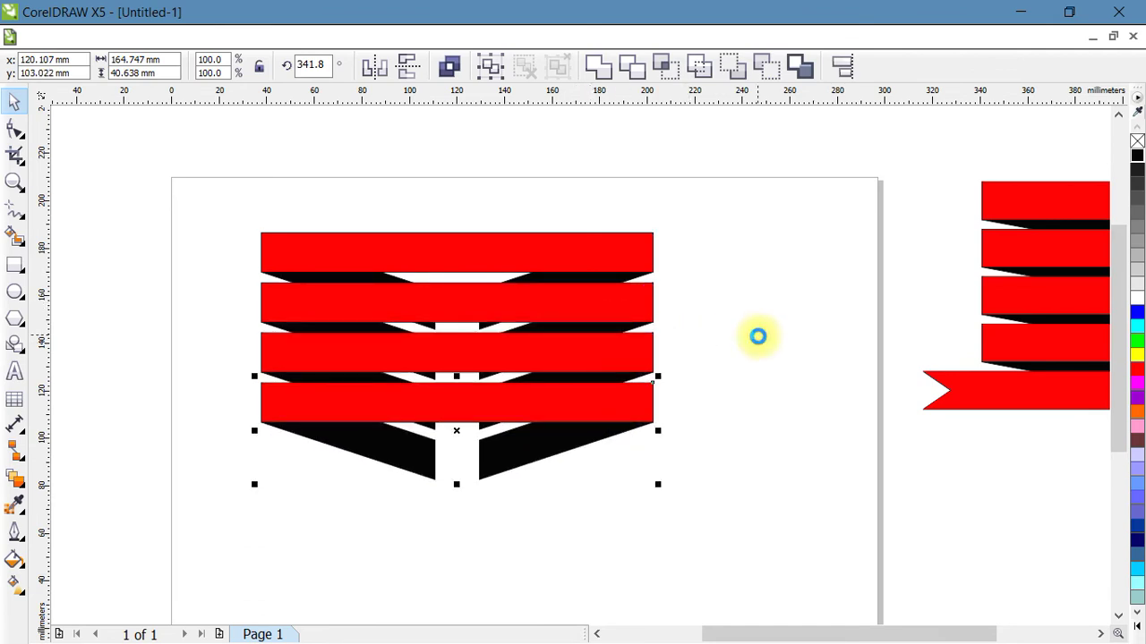
key(ctrl+r)
scroll(760, 345, down, 2)
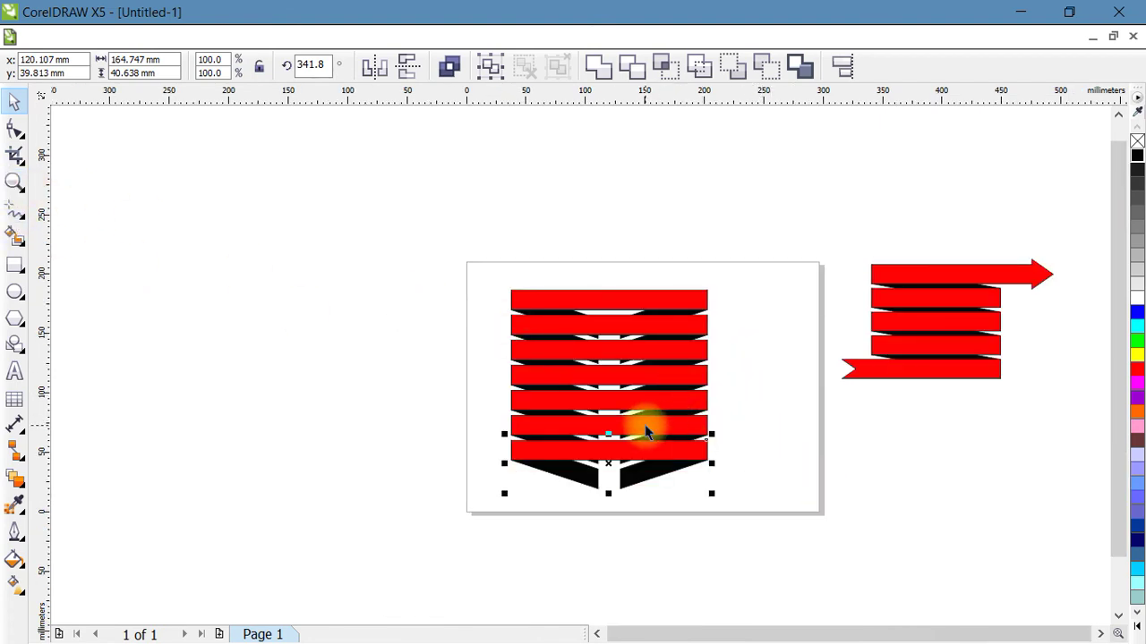
Draw a rectangle about 188 × 308 mm over the stack's left half and round its two upper corners to about 94 mm.
scroll(644, 424, up, 2)
click(14, 264)
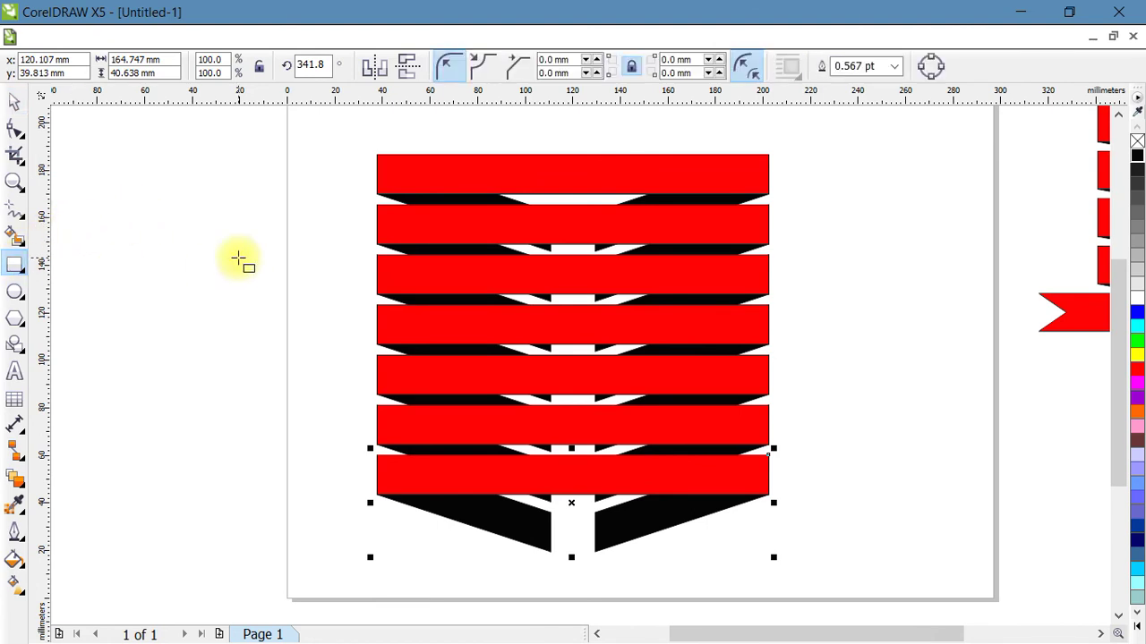
scroll(238, 259, down, 2)
drag(200, 151, 424, 516)
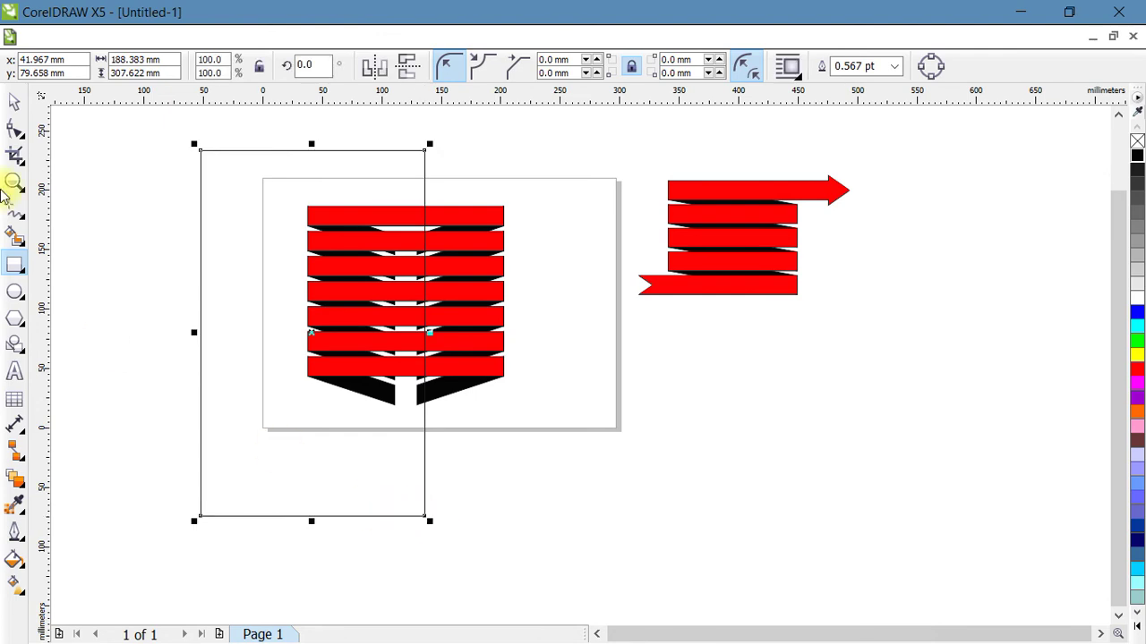
click(13, 131)
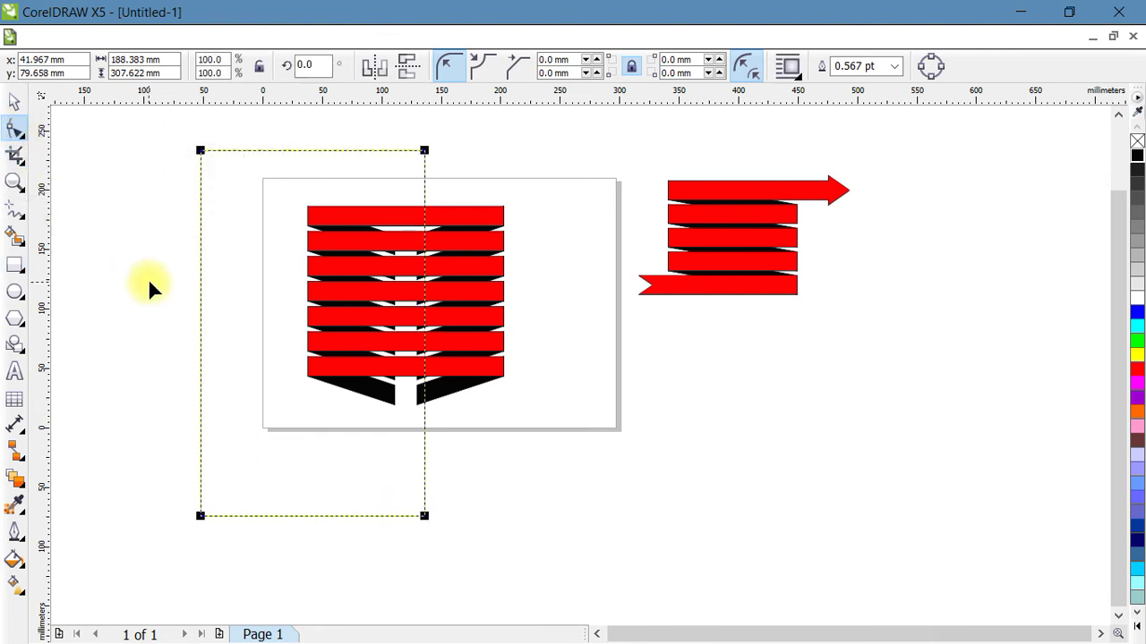
click(201, 151)
drag(216, 164, 256, 179)
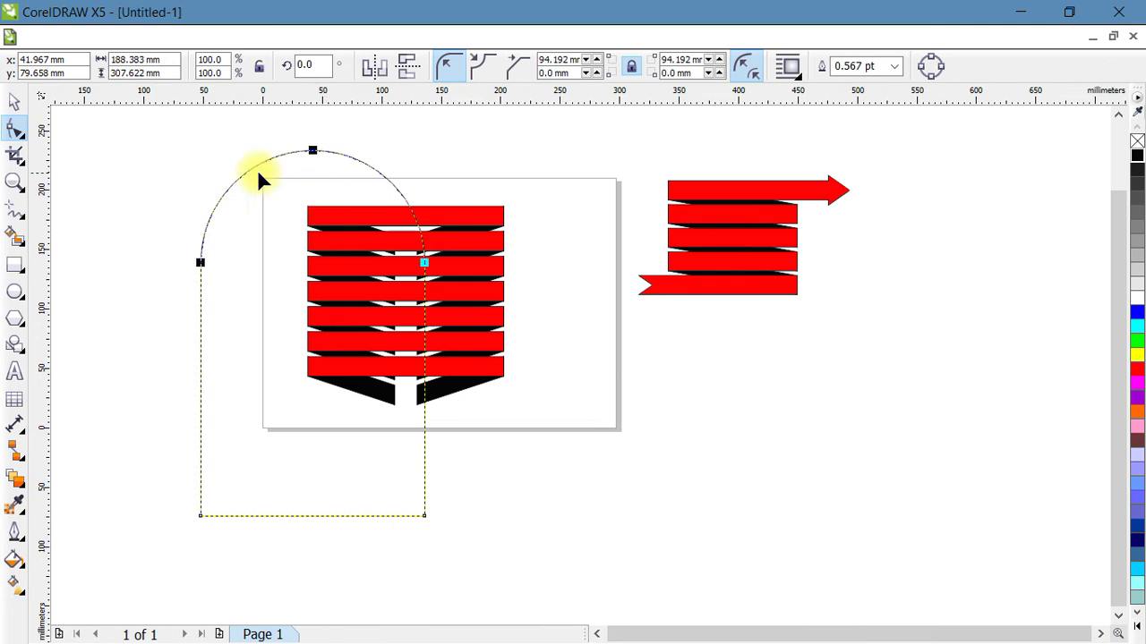
Fill the arched shape with yellow and move it over the stack of strips.
click(15, 102)
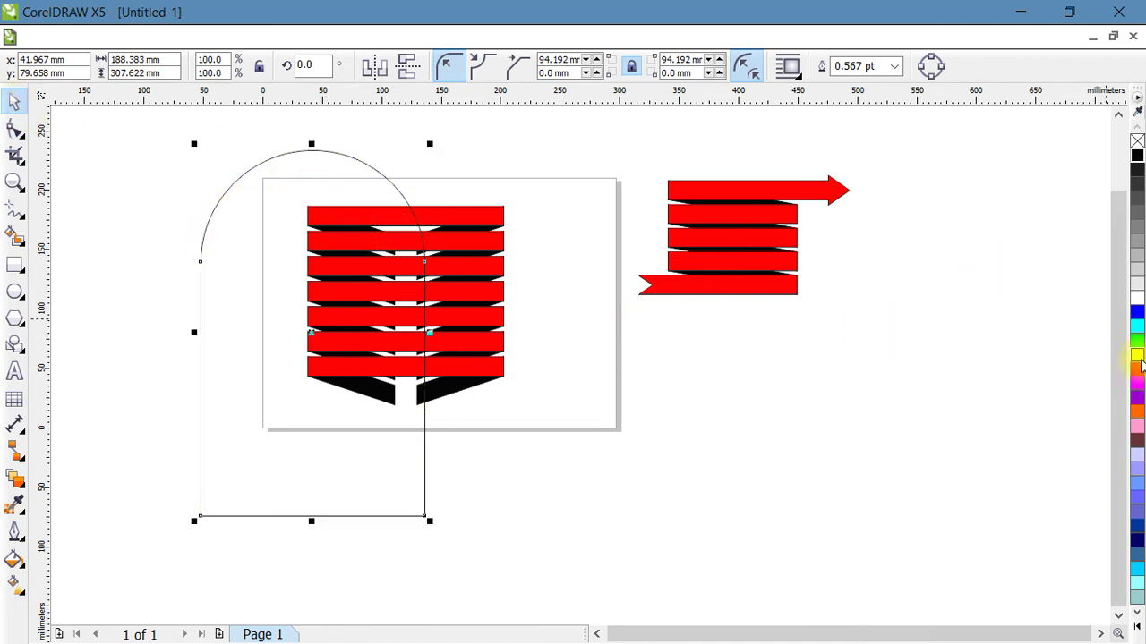
click(1137, 355)
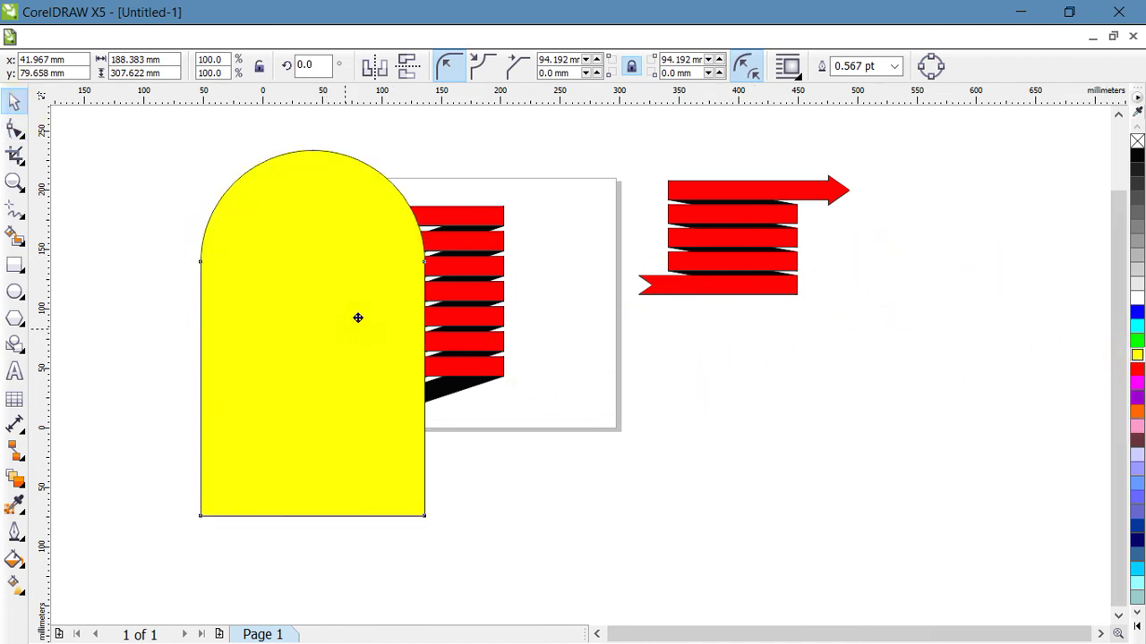
drag(358, 318, 429, 273)
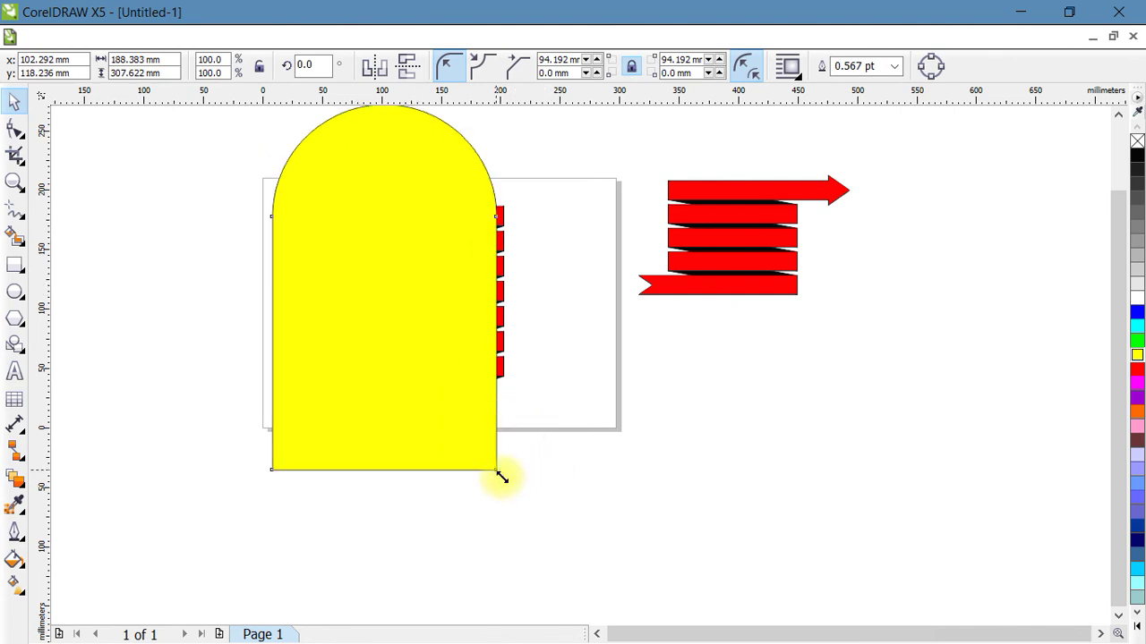
Resize the yellow arched shape to about 117 × 245 mm and centre it horizontally over the red strips.
drag(501, 477, 473, 468)
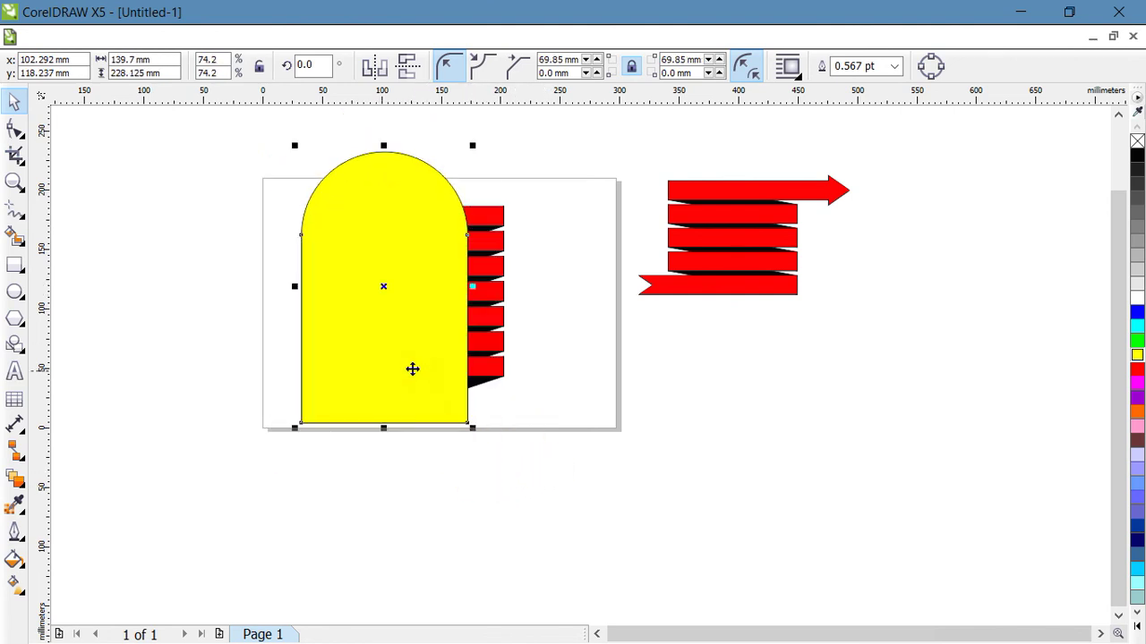
mouse_move(412, 368)
mouse_down()
mouse_move(439, 350)
mouse_move(428, 355)
mouse_up()
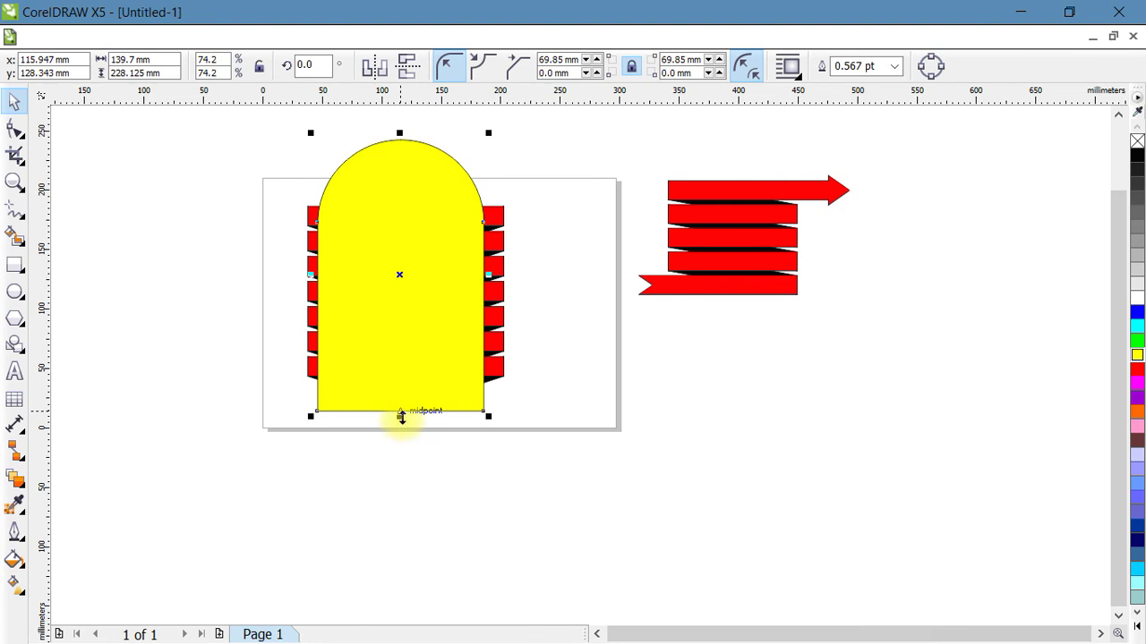
drag(401, 416, 401, 488)
drag(432, 435, 437, 414)
drag(492, 470, 448, 417)
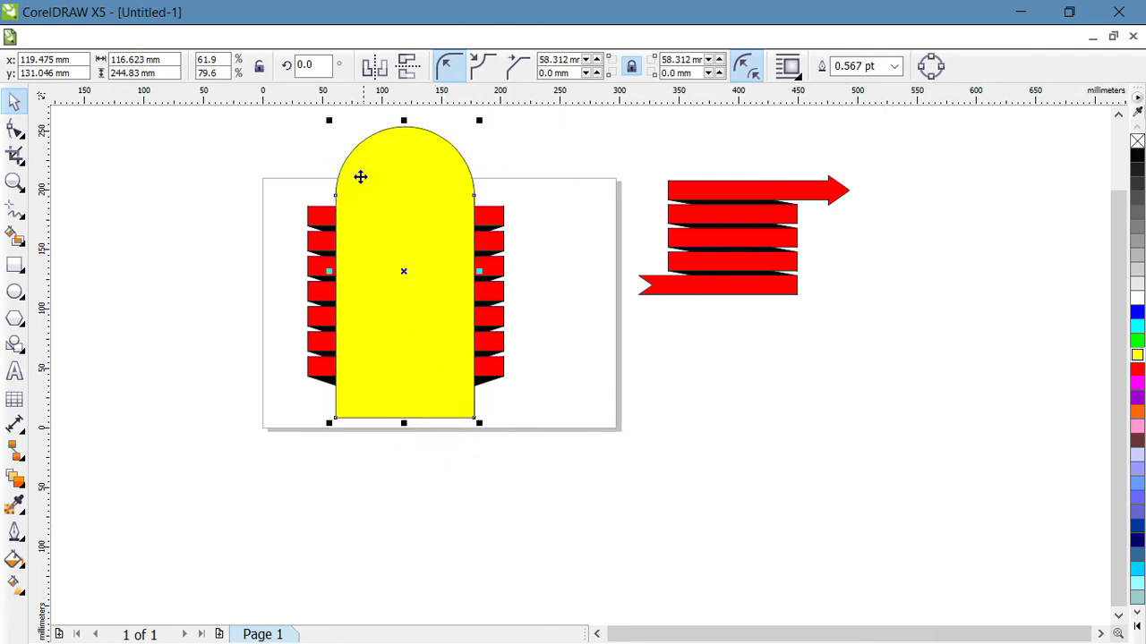
Send the yellow arched shape behind all the red and black strips.
click(15, 181)
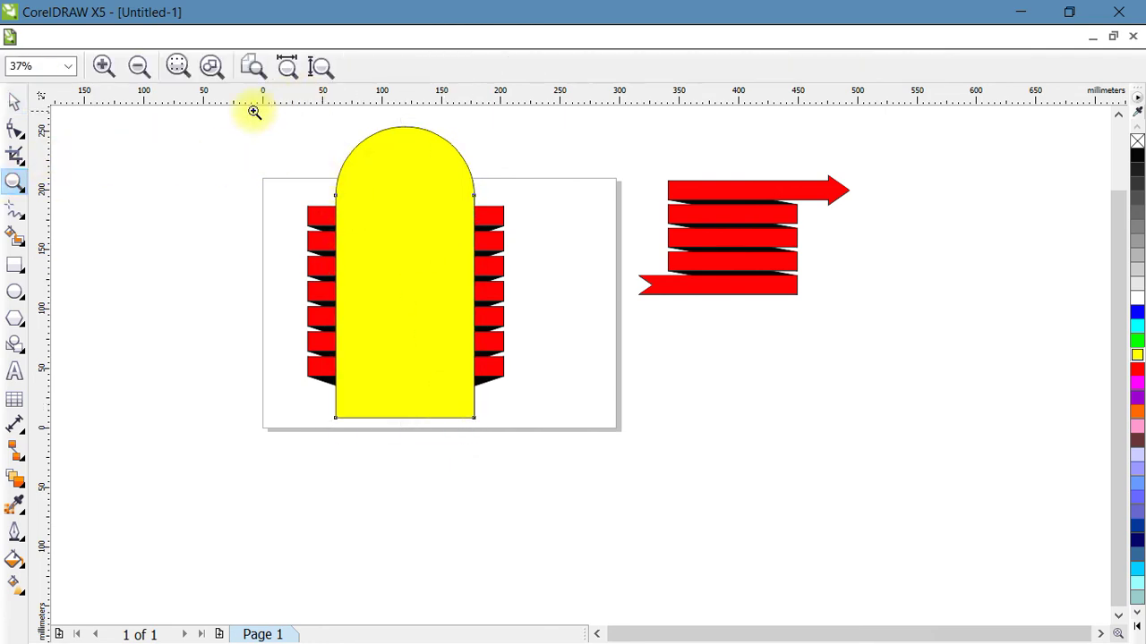
drag(249, 114, 554, 456)
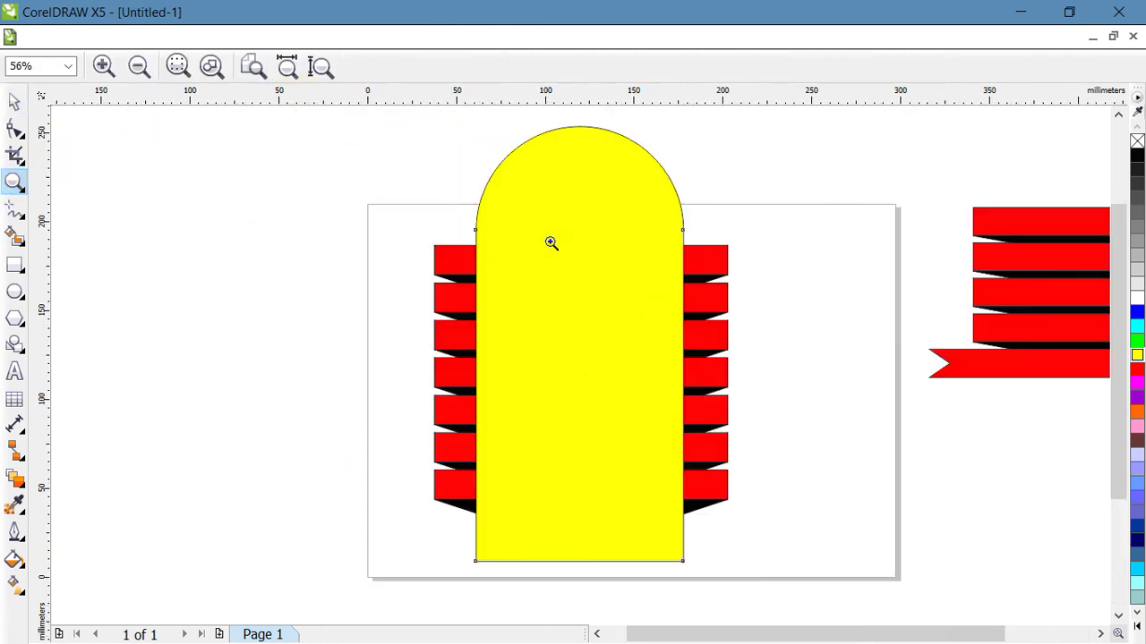
click(14, 101)
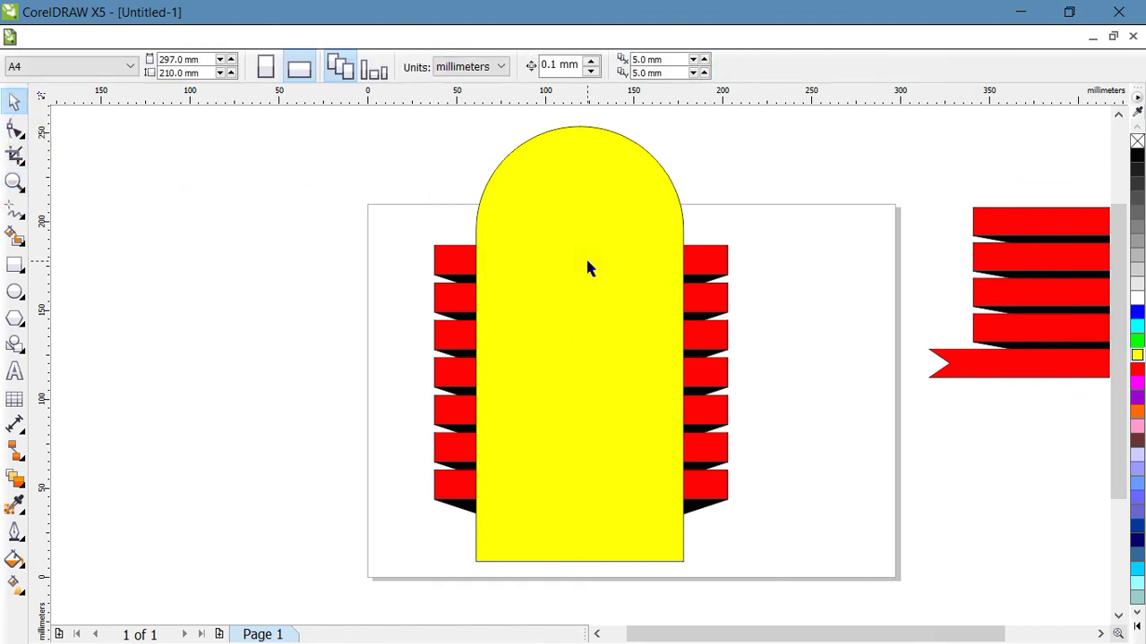
click(440, 283)
click(459, 252)
click(561, 201)
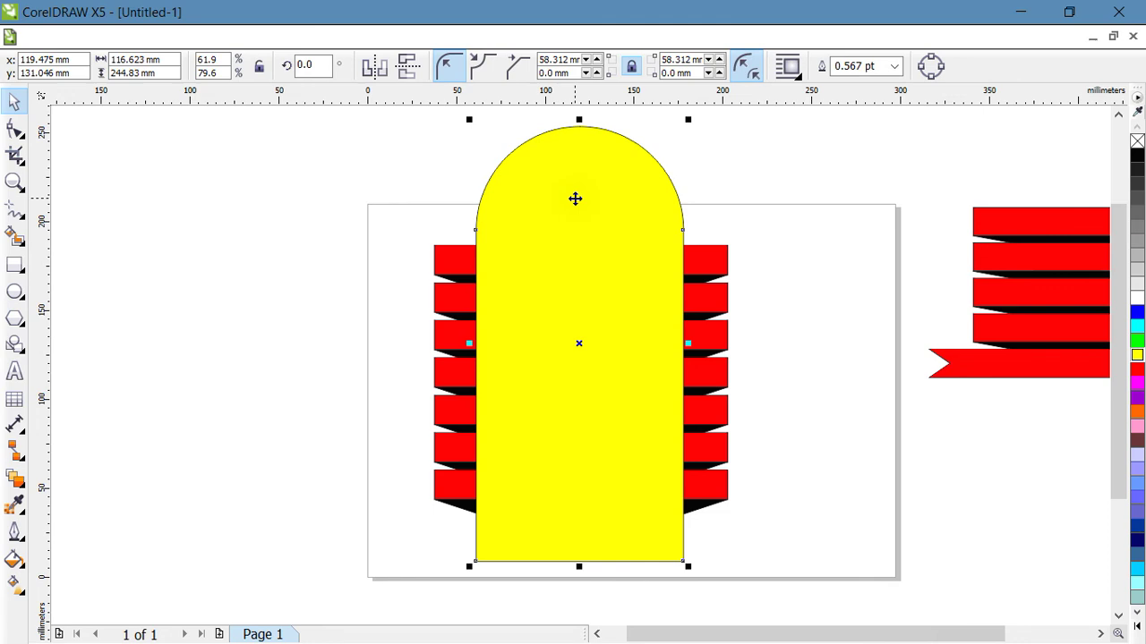
key(shift+Page_Down)
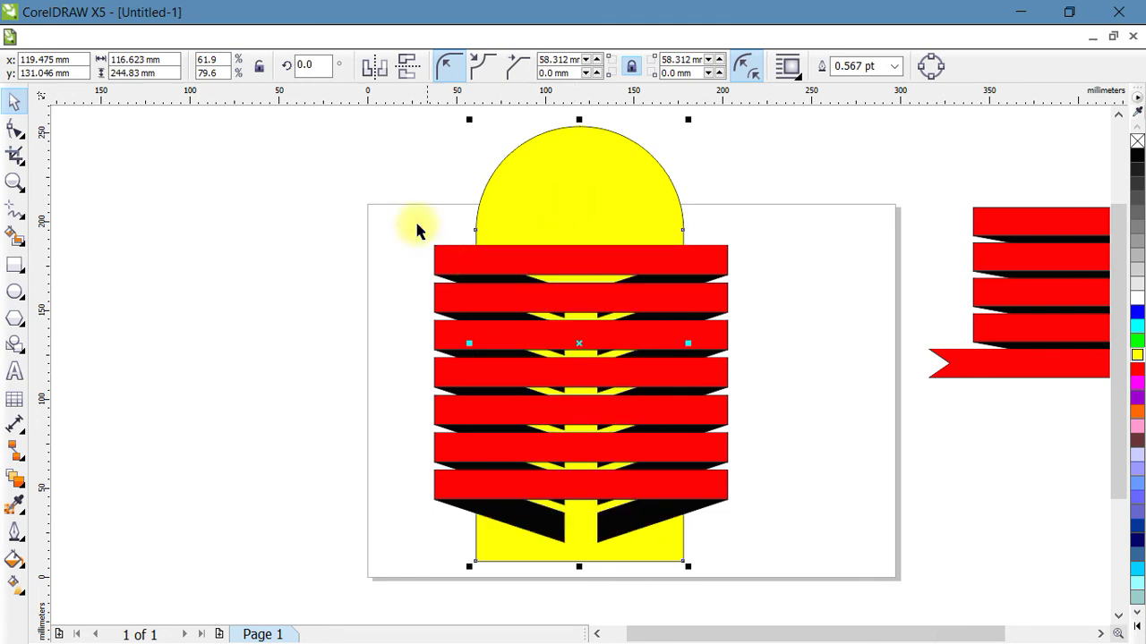
Select all the black skewed strips on both sides and send them behind the yellow arched shape.
drag(388, 204, 573, 548)
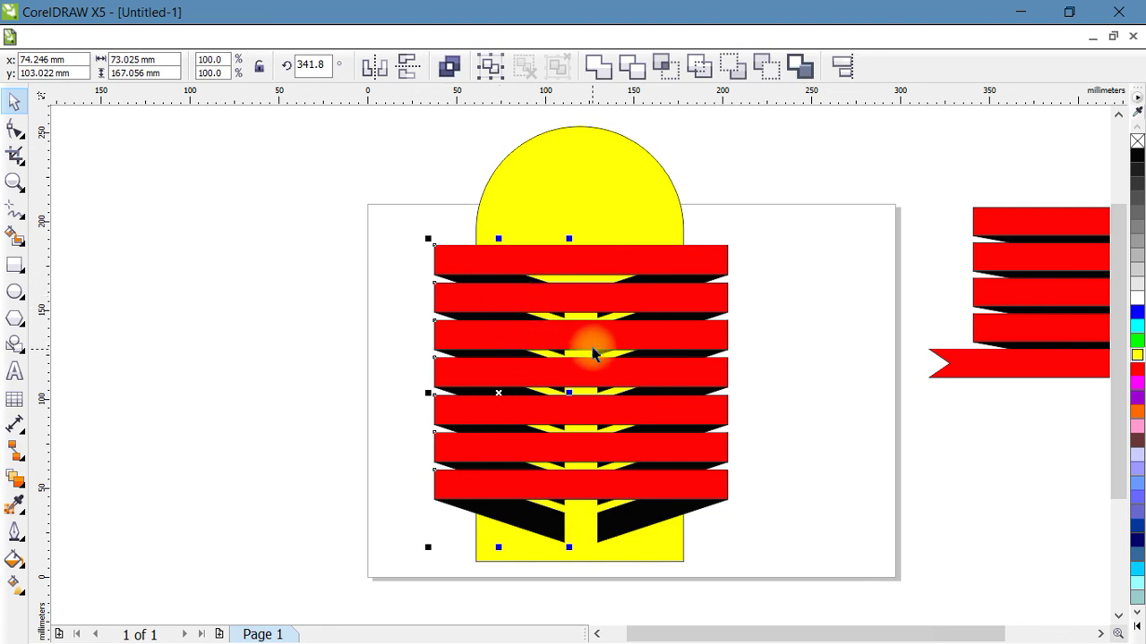
drag(779, 215, 588, 514)
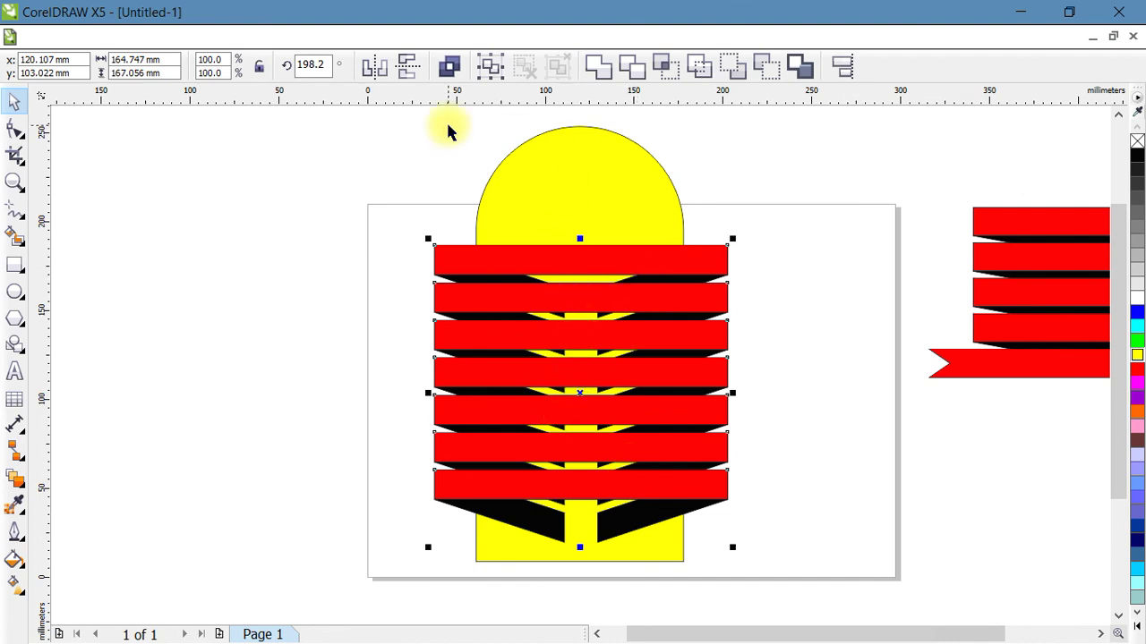
key(ctrl+Page_Down)
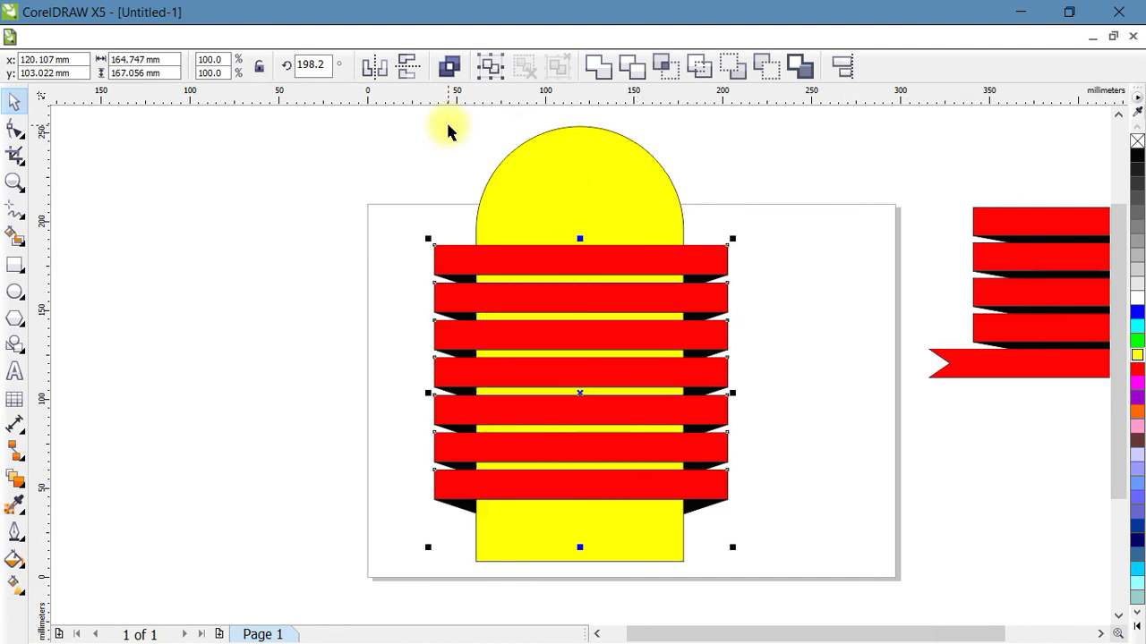
click(384, 231)
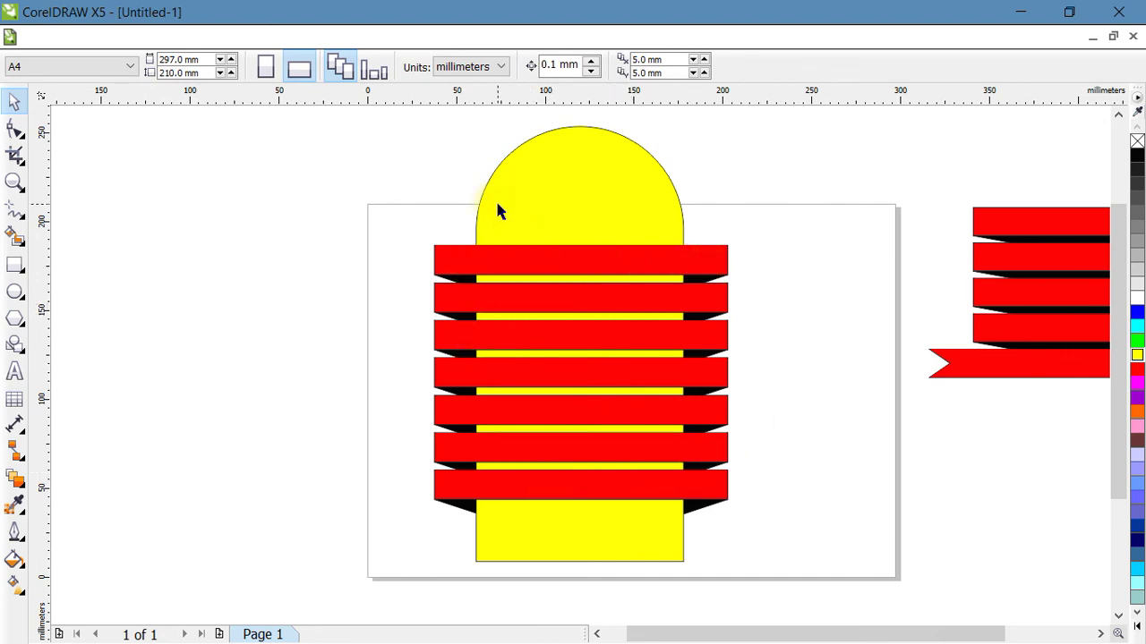
Select the yellow column with its wrapped ribbon and move it to the left of the page.
scroll(525, 274, down, 2)
drag(441, 192, 650, 435)
drag(606, 301, 461, 304)
Move the arrow ribbon onto the page, enlarged to about 232 × 131 mm and roughly centred.
drag(663, 202, 854, 329)
drag(784, 276, 569, 312)
scroll(552, 310, up, 2)
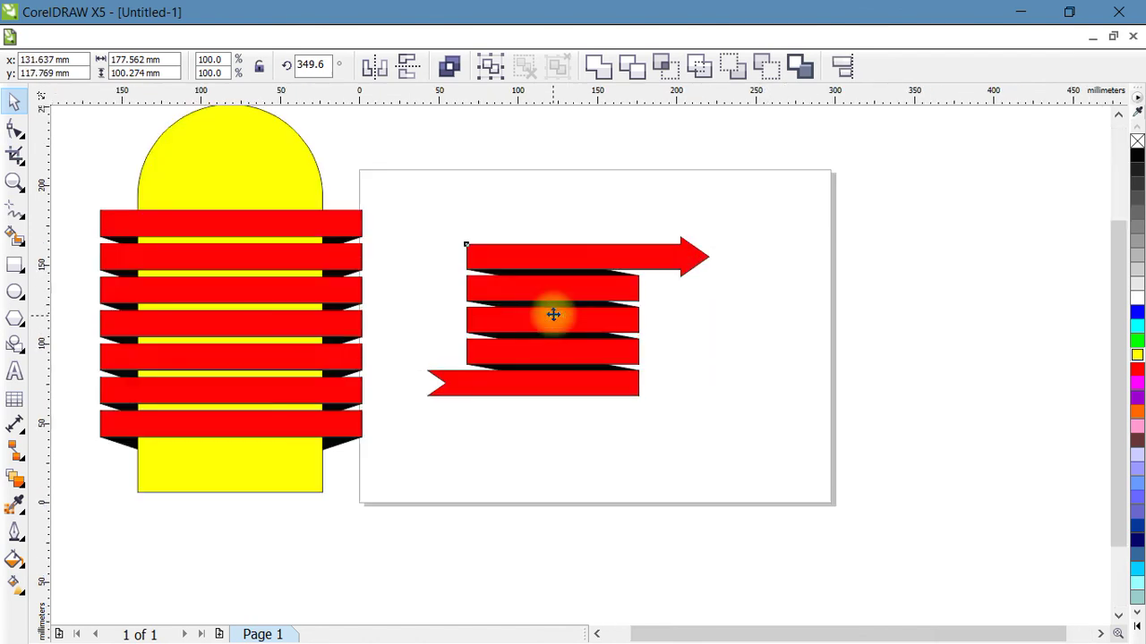
drag(713, 400, 743, 440)
drag(573, 320, 603, 324)
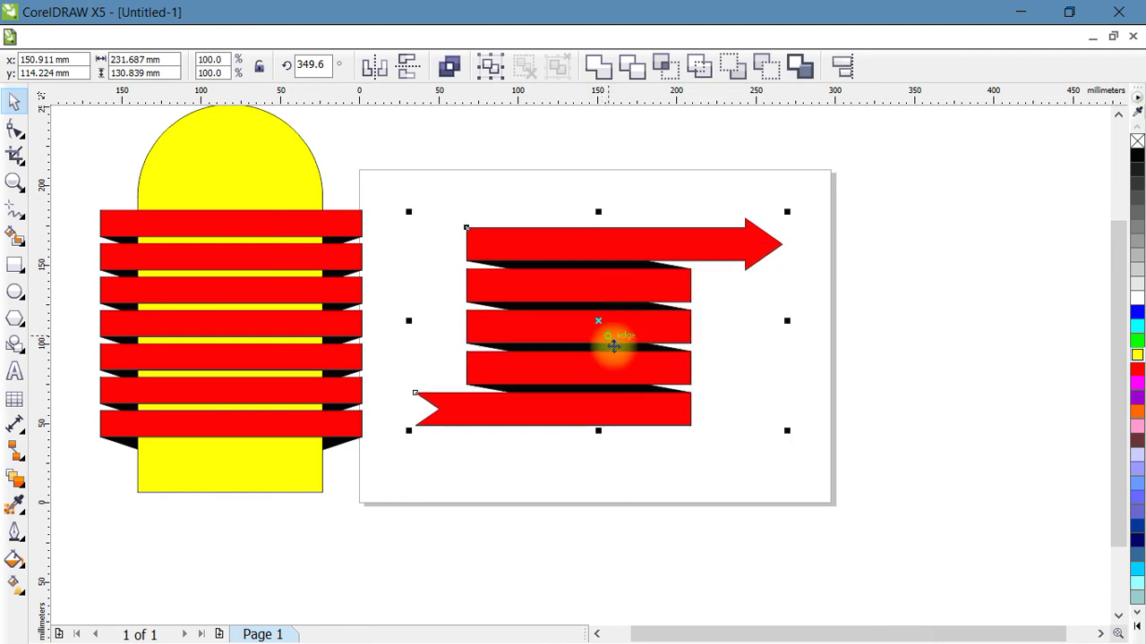